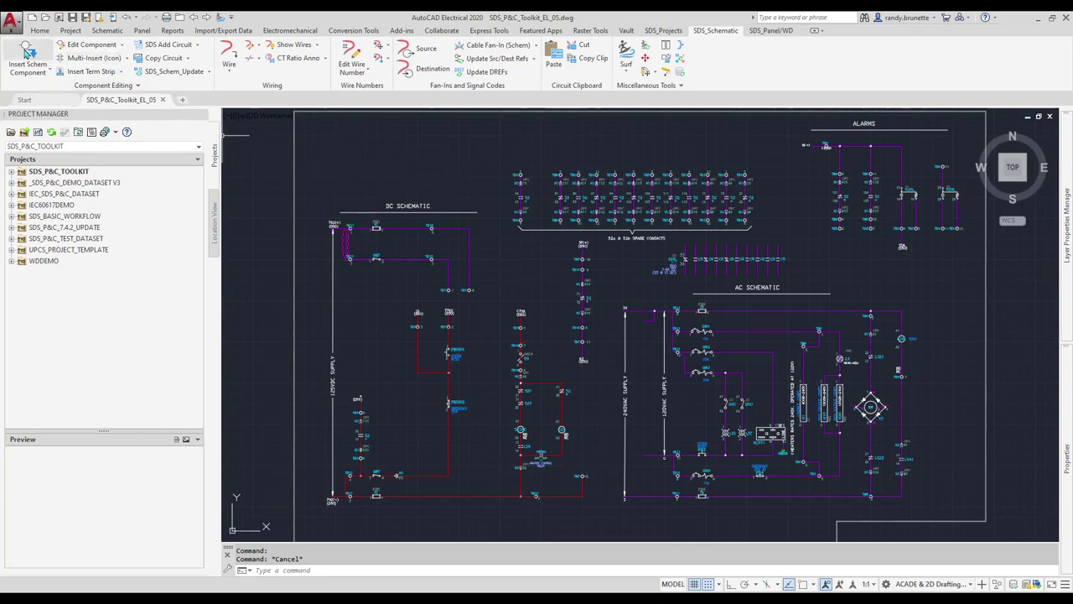
Pick the NFPA Relays/Contacts Relay Coil symbol and place it on the lower wire below PB0502
left_click(27, 53)
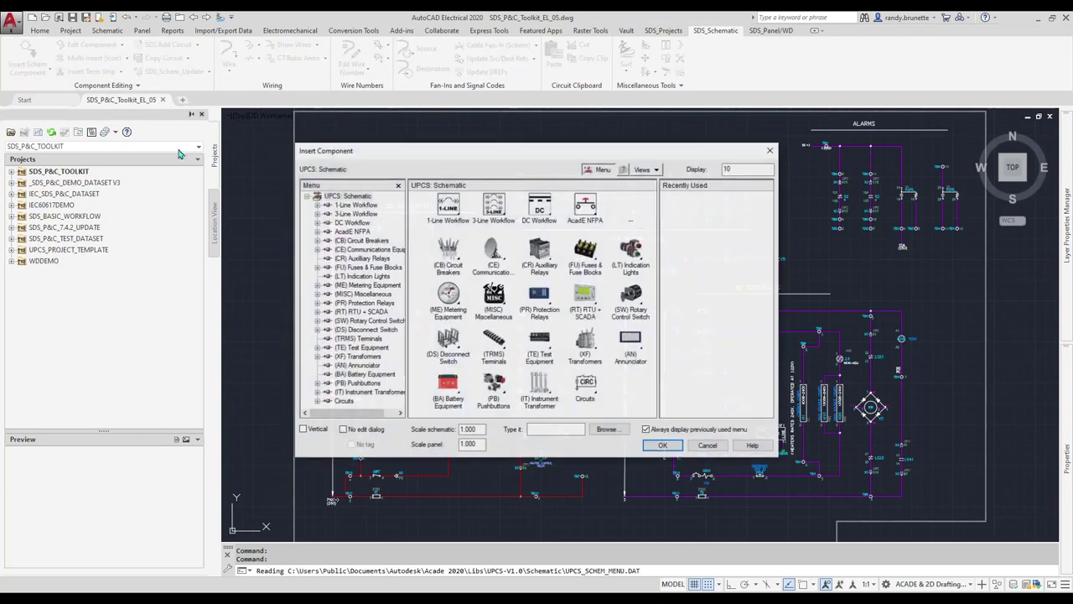
left_click(579, 215)
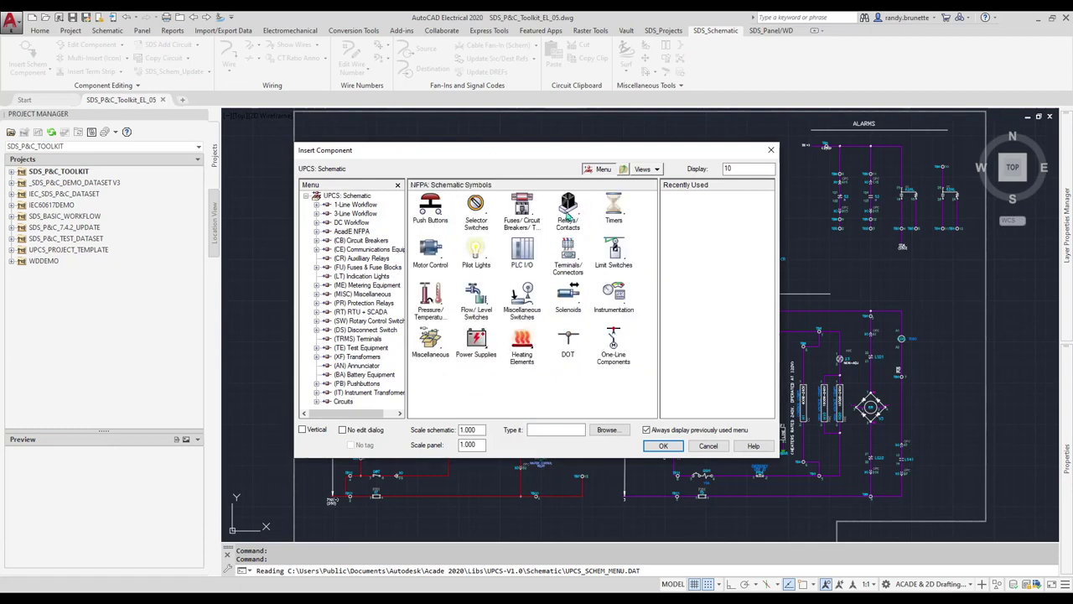
left_click(569, 210)
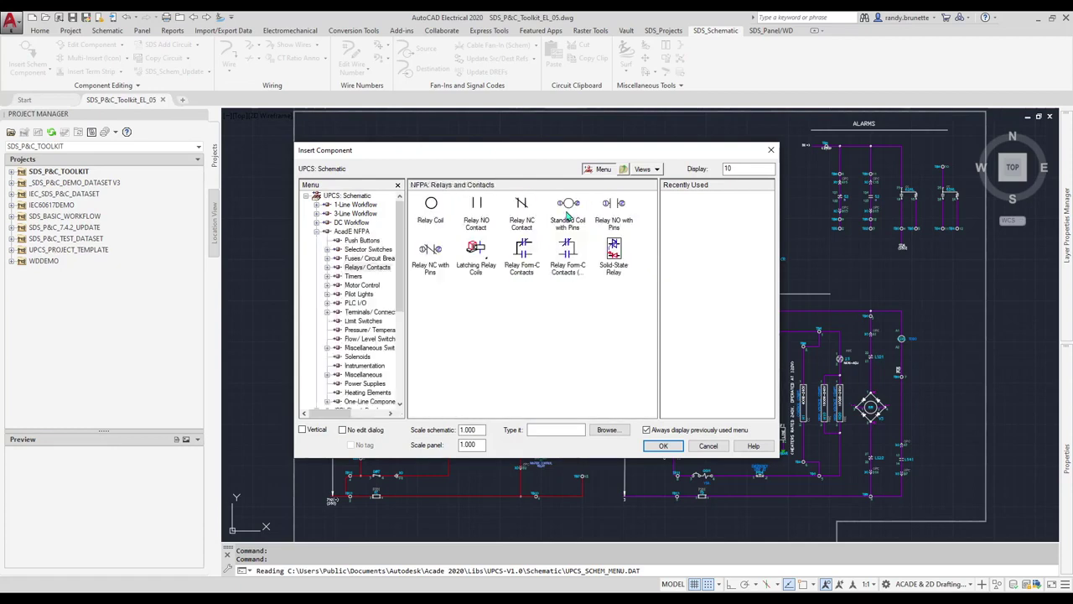
left_click(474, 222)
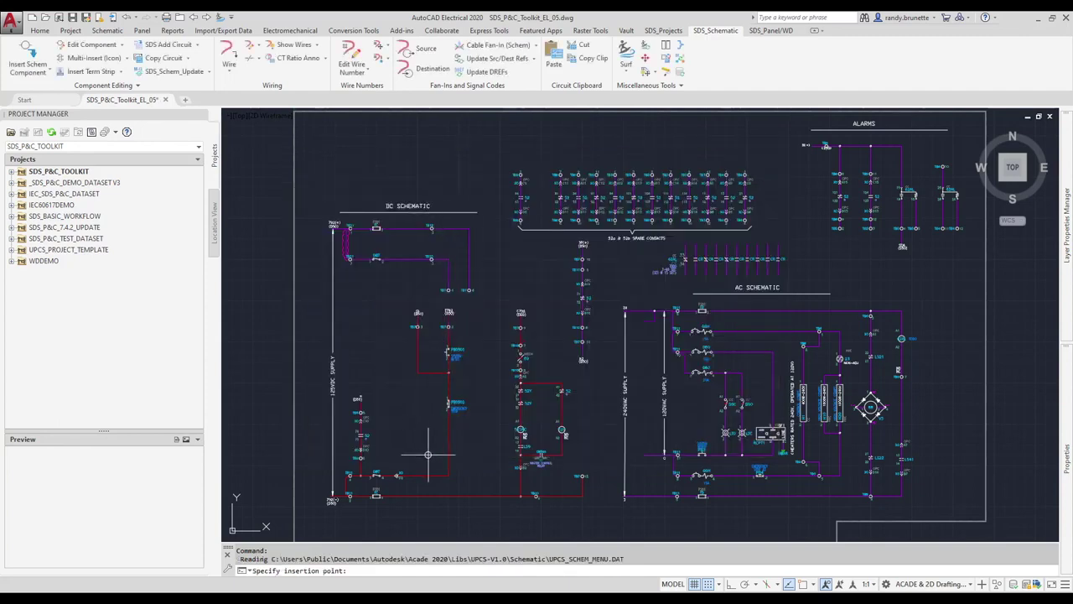
scroll(428, 461, "up", 3)
scroll(424, 474, "up", 2)
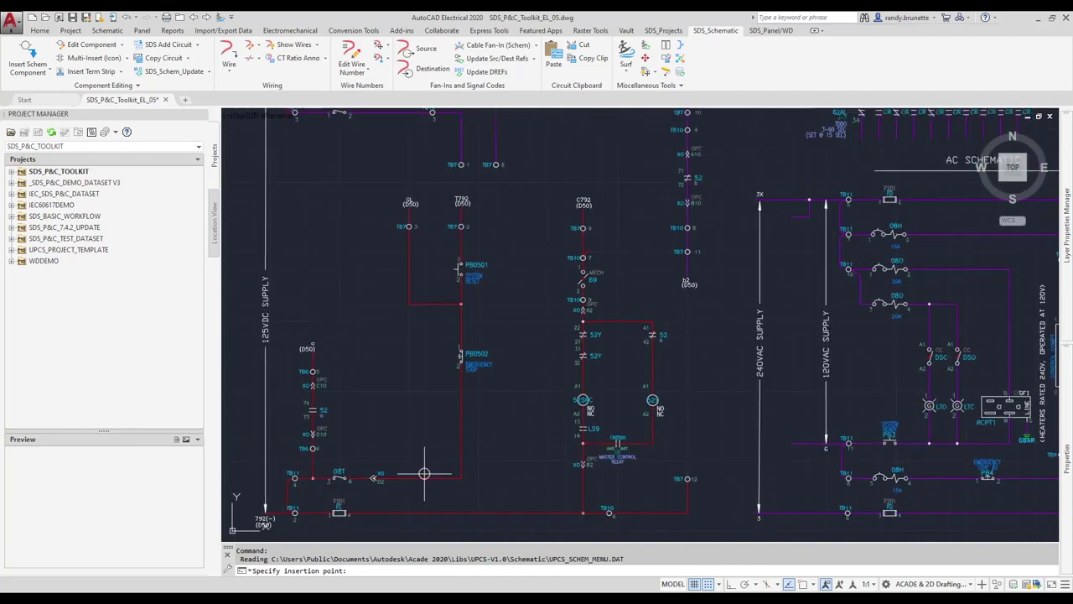
scroll(424, 474, "up", 2)
scroll(422, 478, "up", 2)
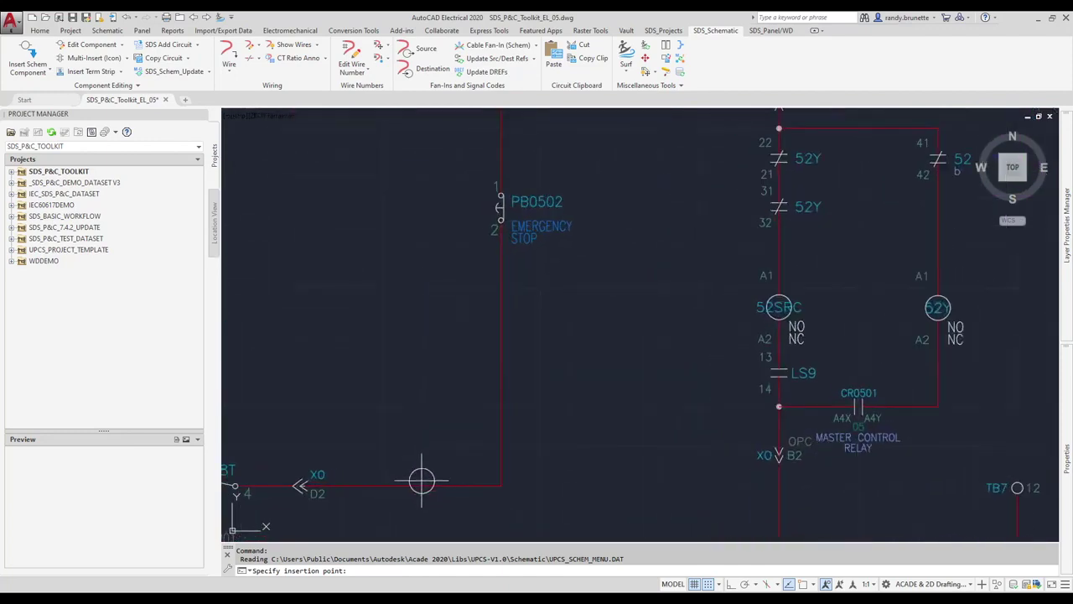
left_click(422, 484)
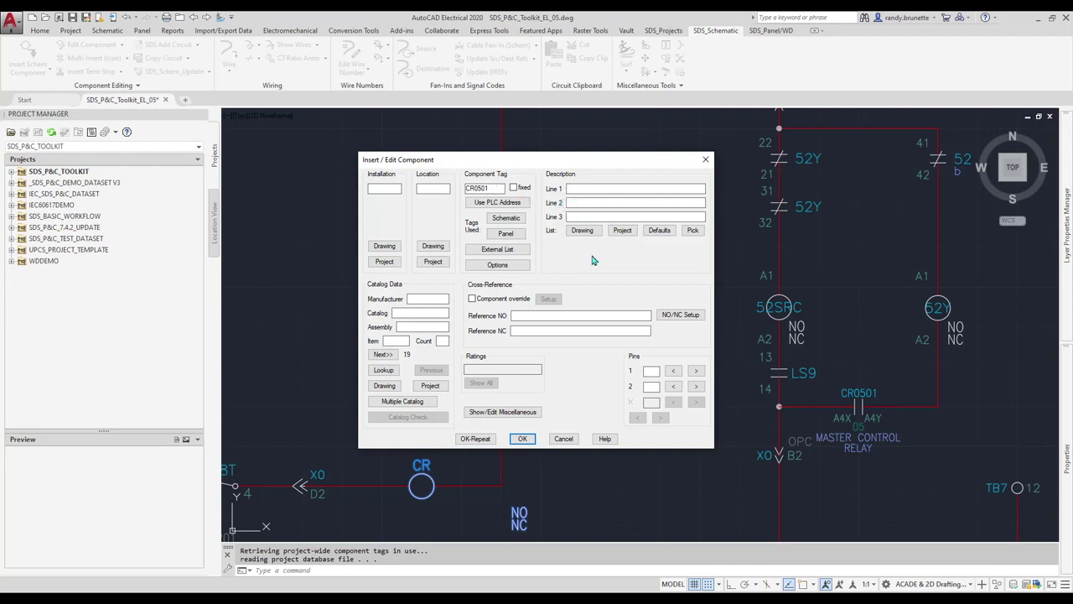
Give coil CR0501 the default description MASTER CONTROL RELAY
left_click(659, 231)
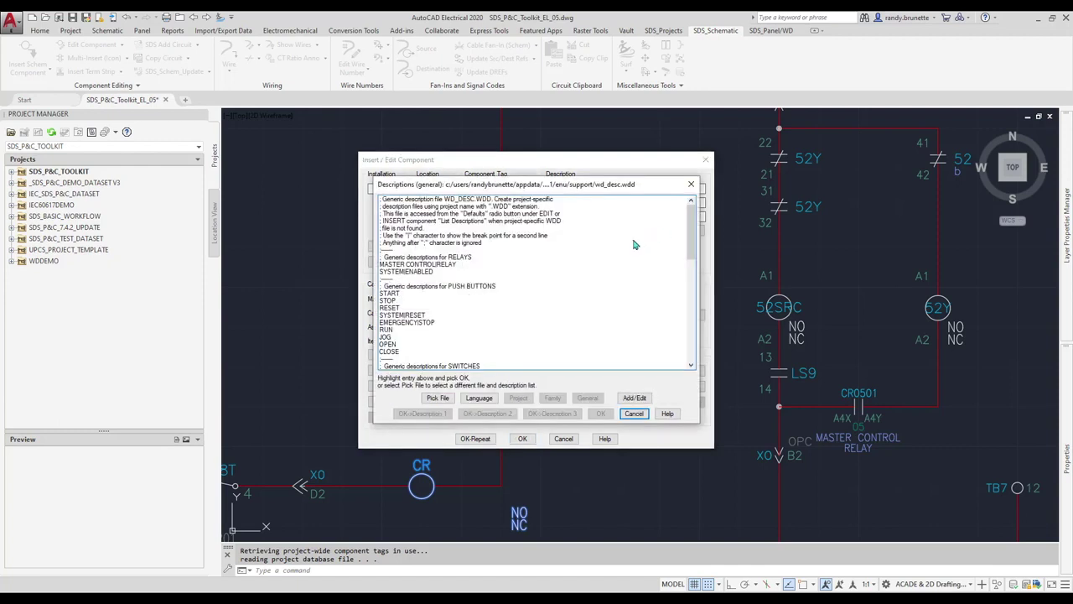
left_click(432, 265)
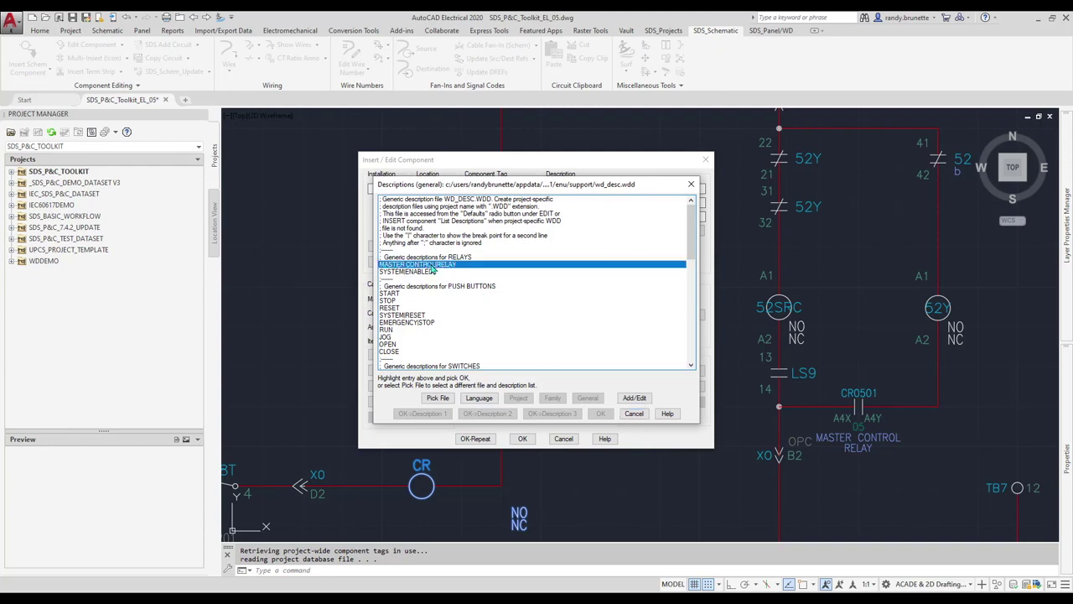
left_click(600, 413)
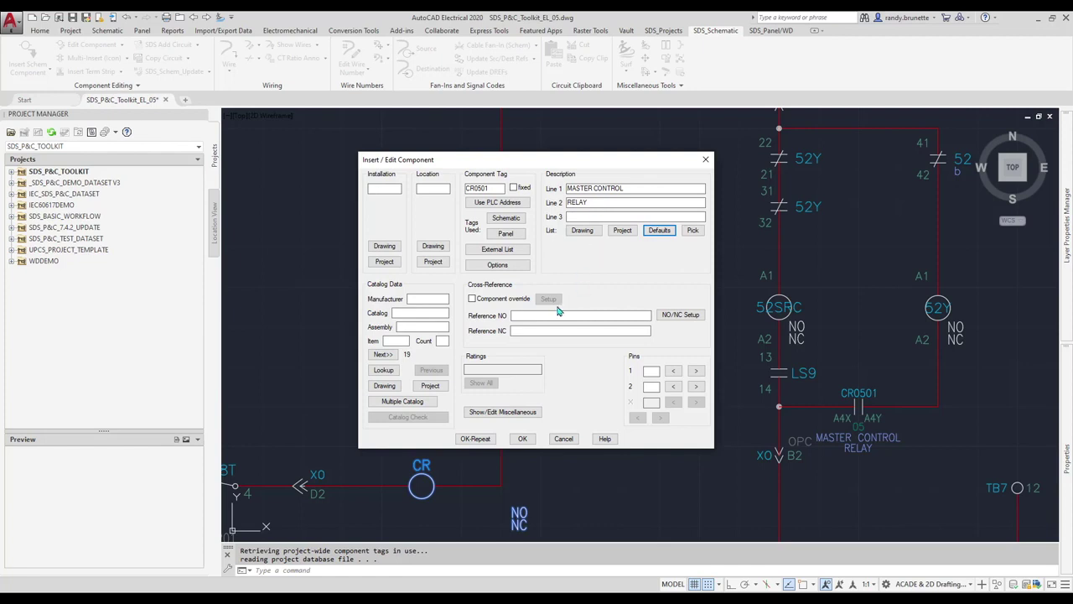
left_click(384, 375)
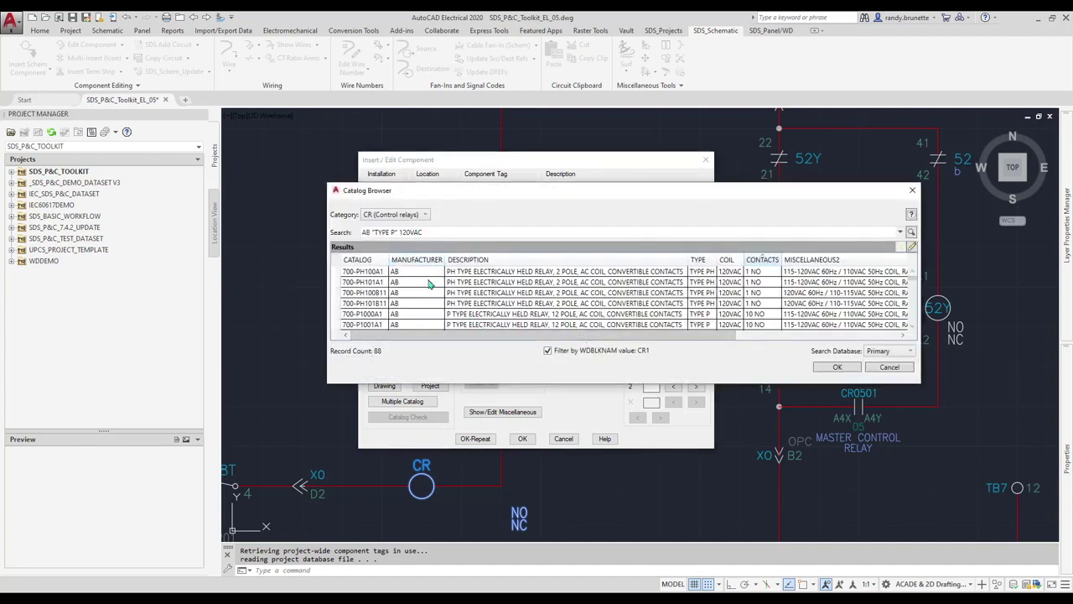
Assign catalog part AB 700-P200A1, sorted by contacts, and confirm the CR0501 coil
left_click(767, 260)
scroll(767, 312, "up", 1)
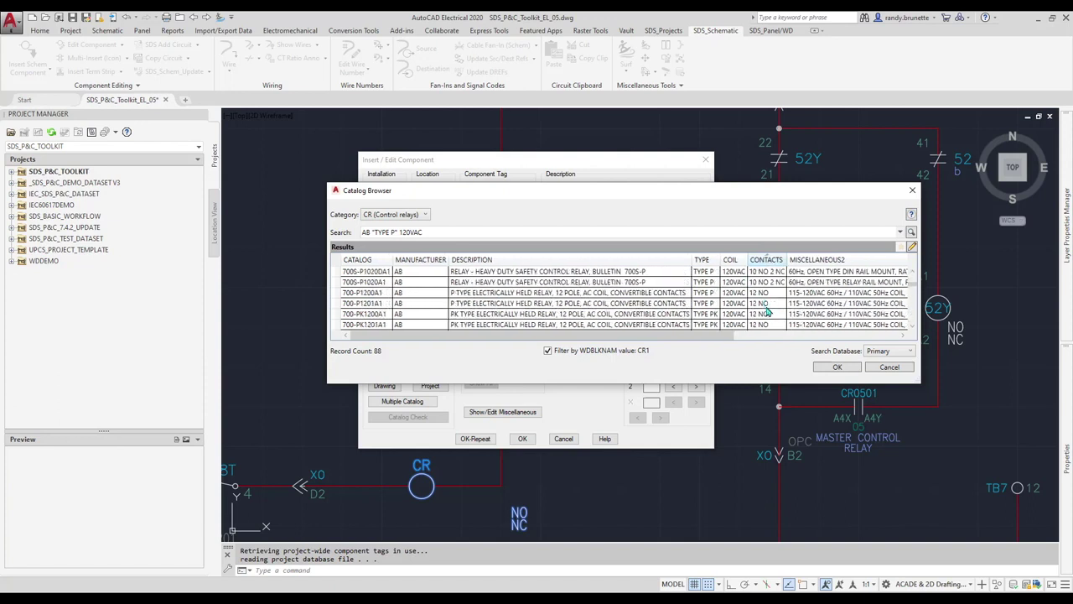
scroll(766, 312, "down", 3)
scroll(767, 312, "up", 1)
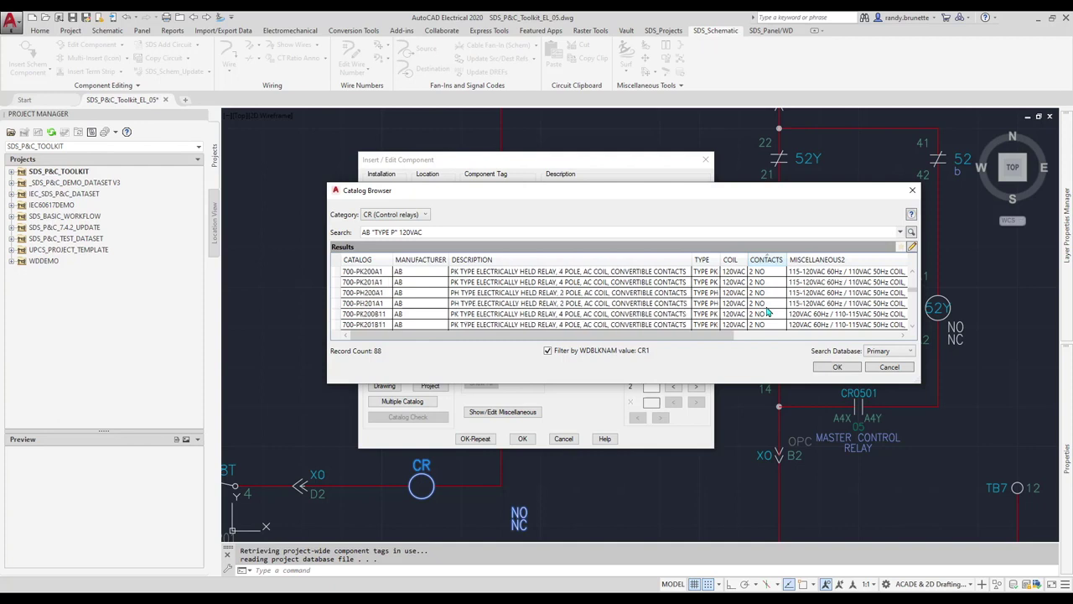
scroll(766, 312, "up", 1)
left_click(762, 283)
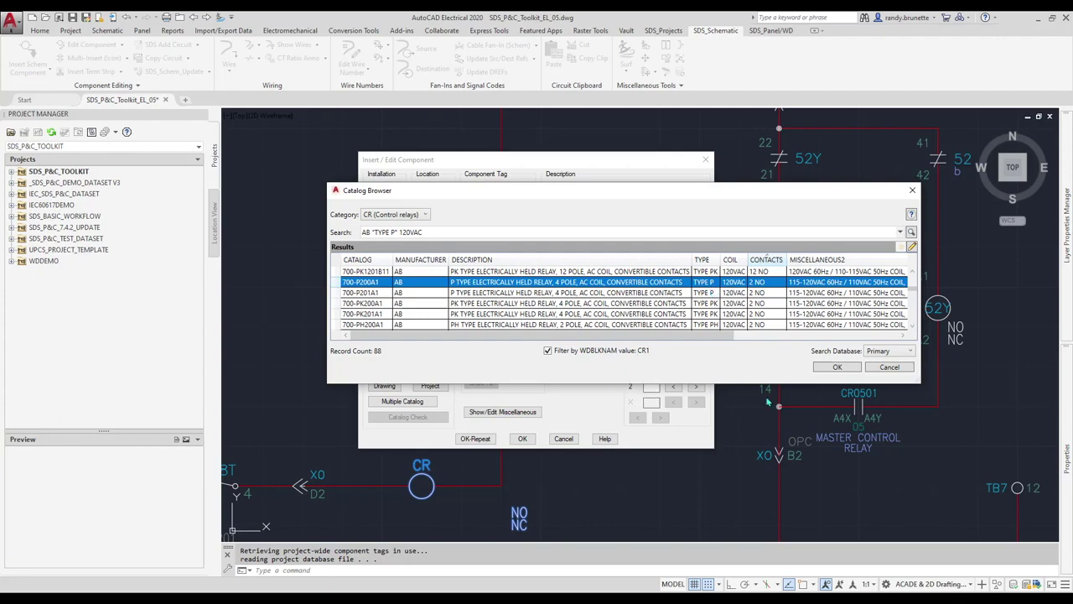
left_click(837, 369)
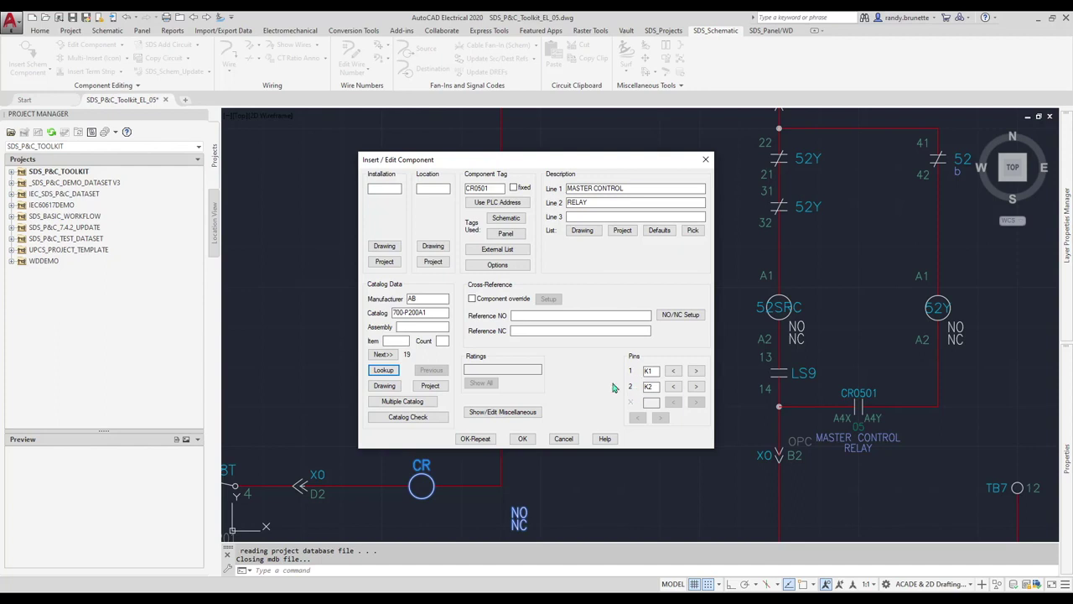
left_click(523, 438)
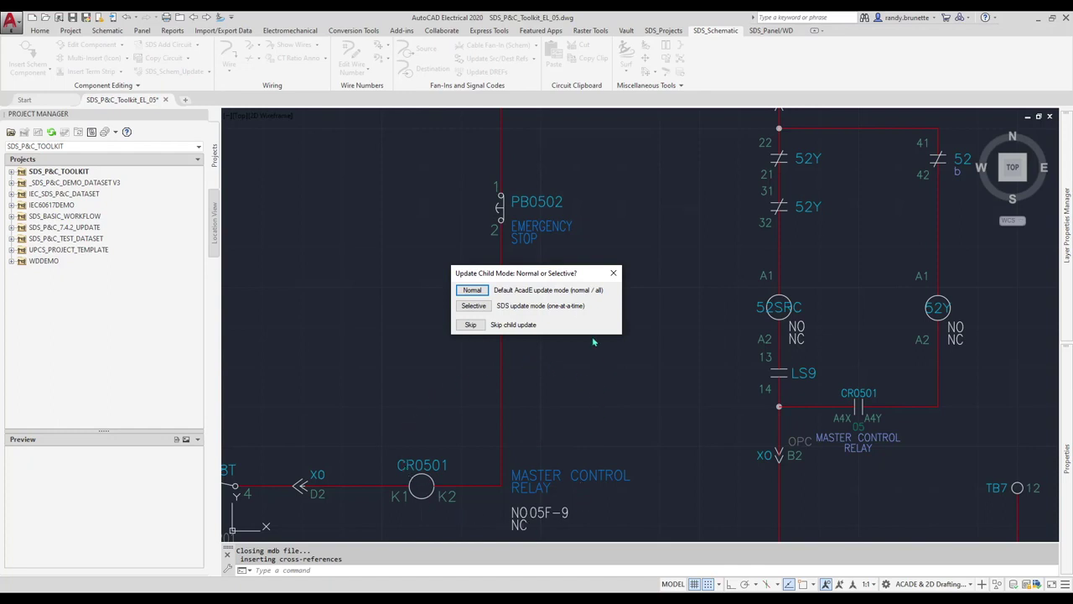
Update the related CR0501 contact in Normal mode to match the edited coil
left_click(472, 291)
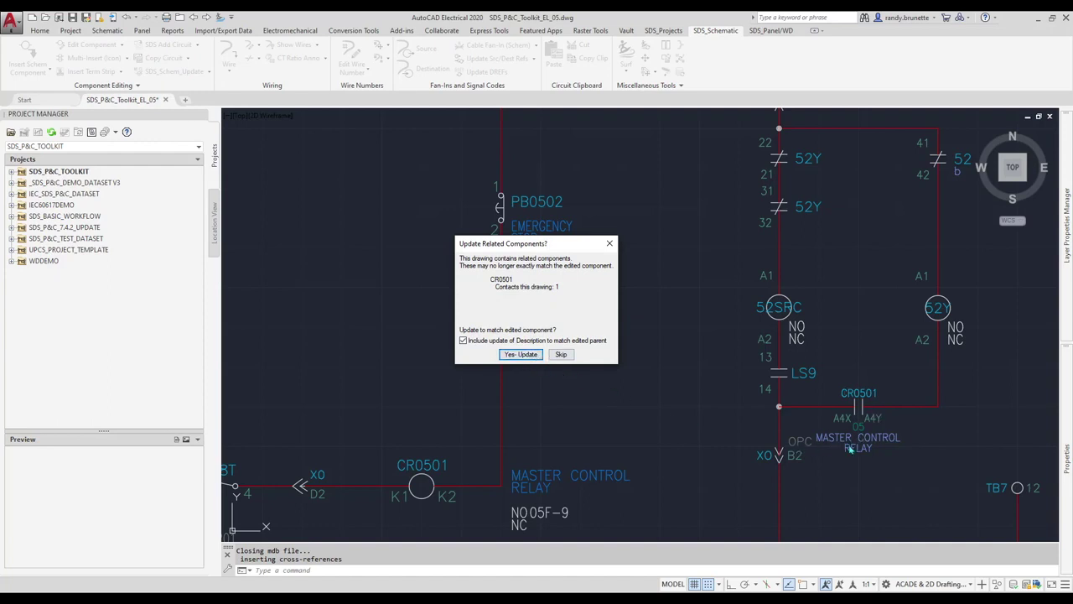
left_click(521, 353)
scroll(659, 344, "down", 1)
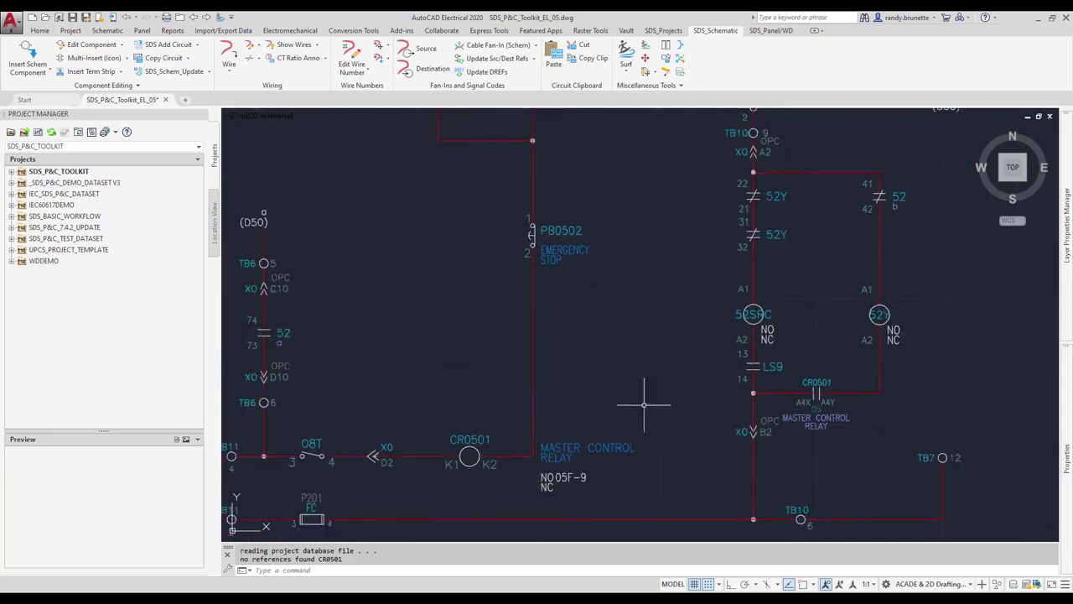
scroll(637, 440, "down", 1)
scroll(640, 457, "down", 1)
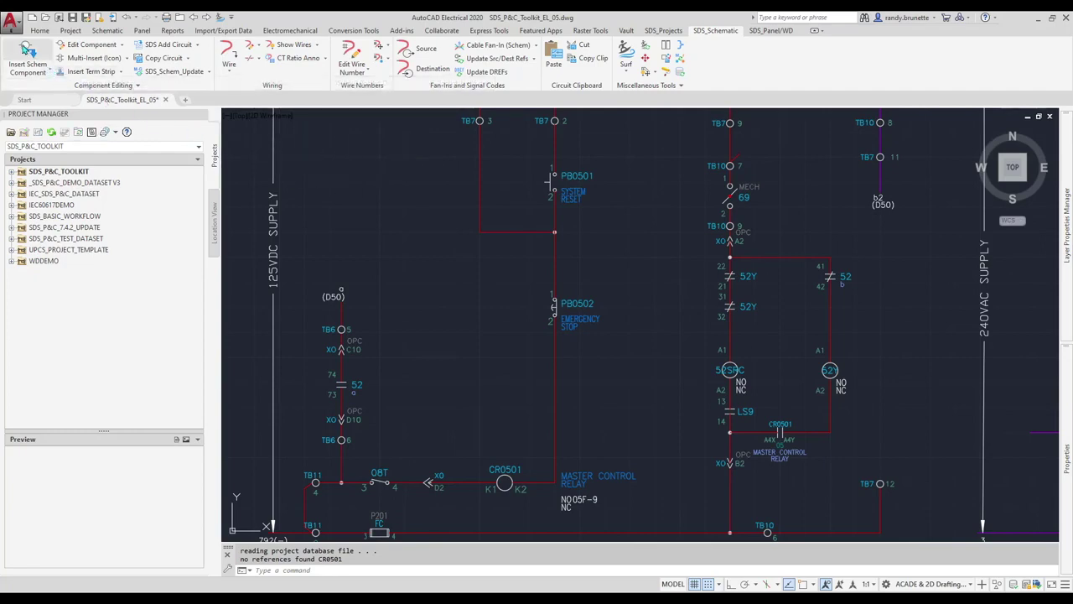
left_click(27, 51)
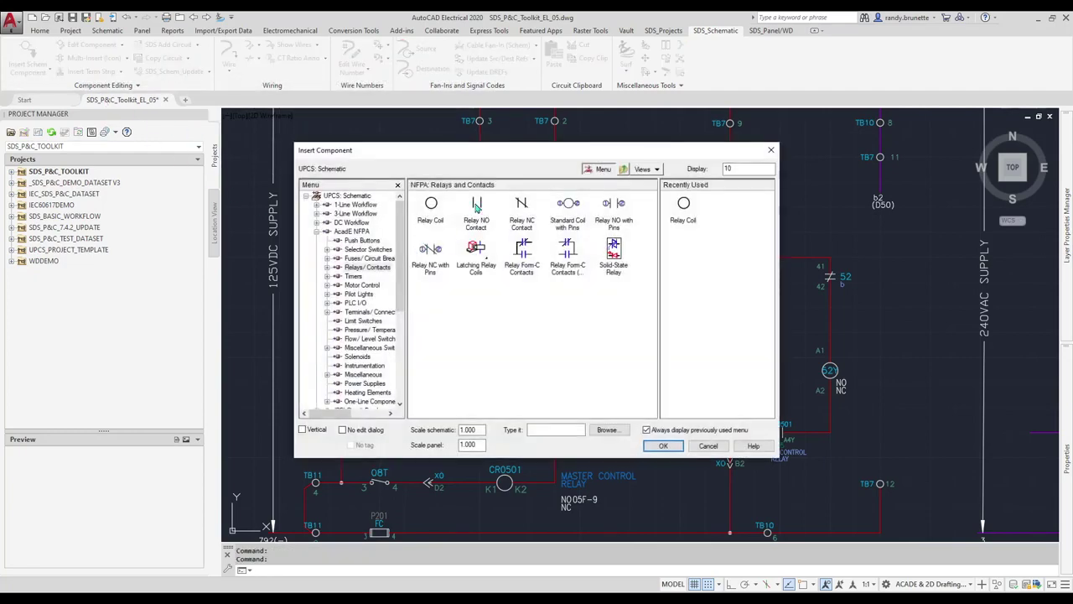
Place a Relay NO Contact on the wire left of PB0501
left_click(477, 206)
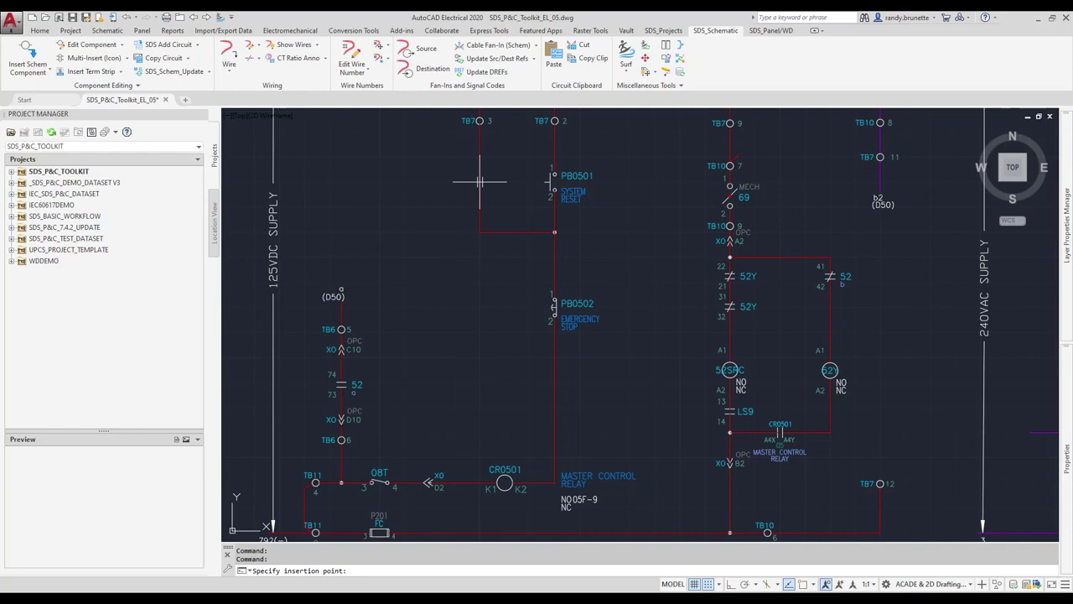
left_click(479, 181)
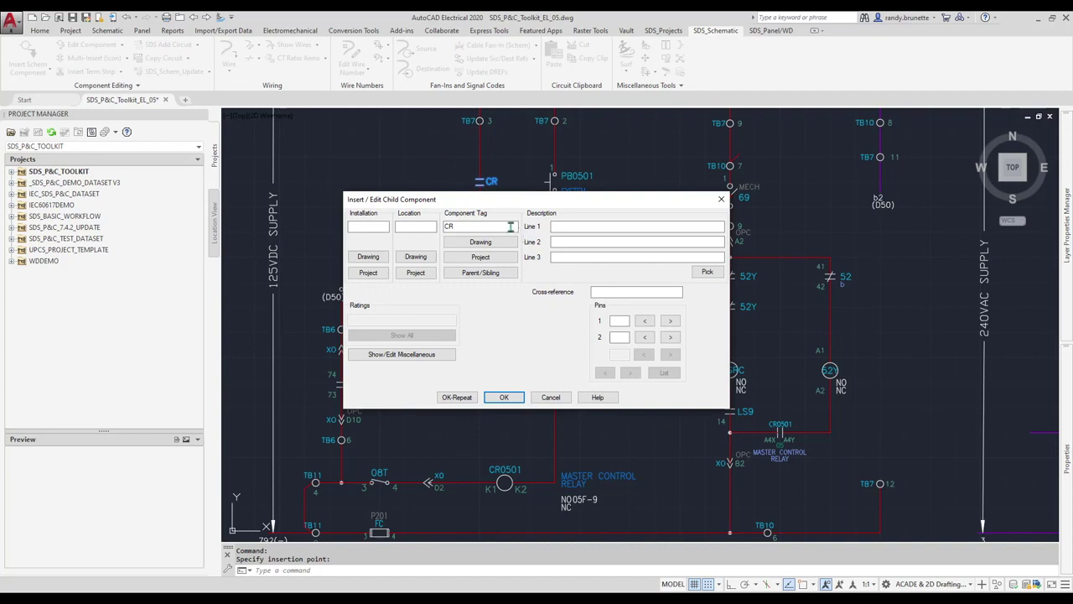
Link the new contact to parent coil CR0501 and confirm its details
left_click(480, 273)
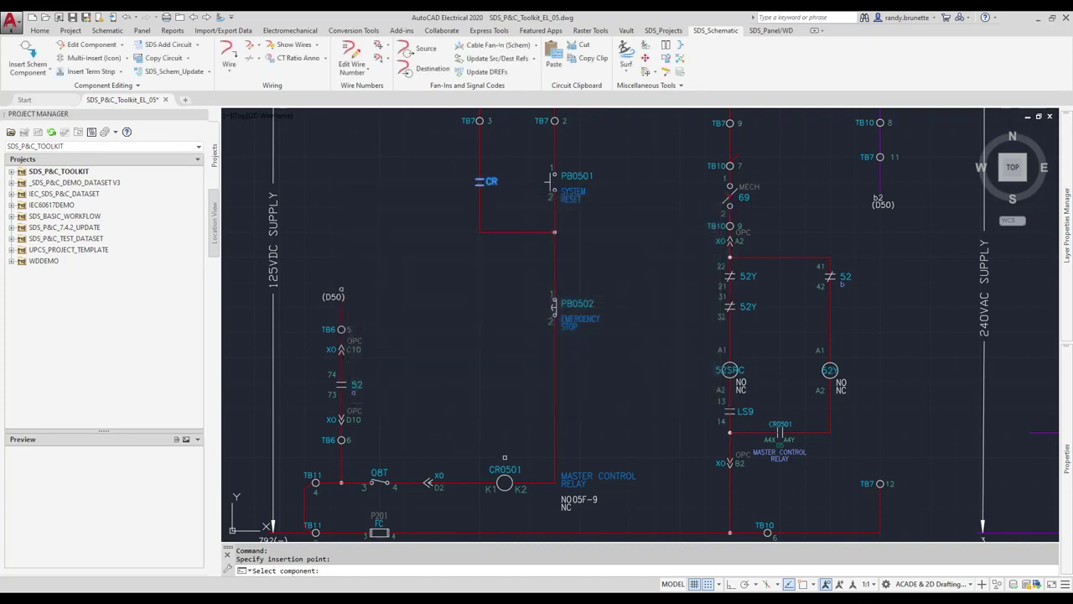
left_click(504, 480)
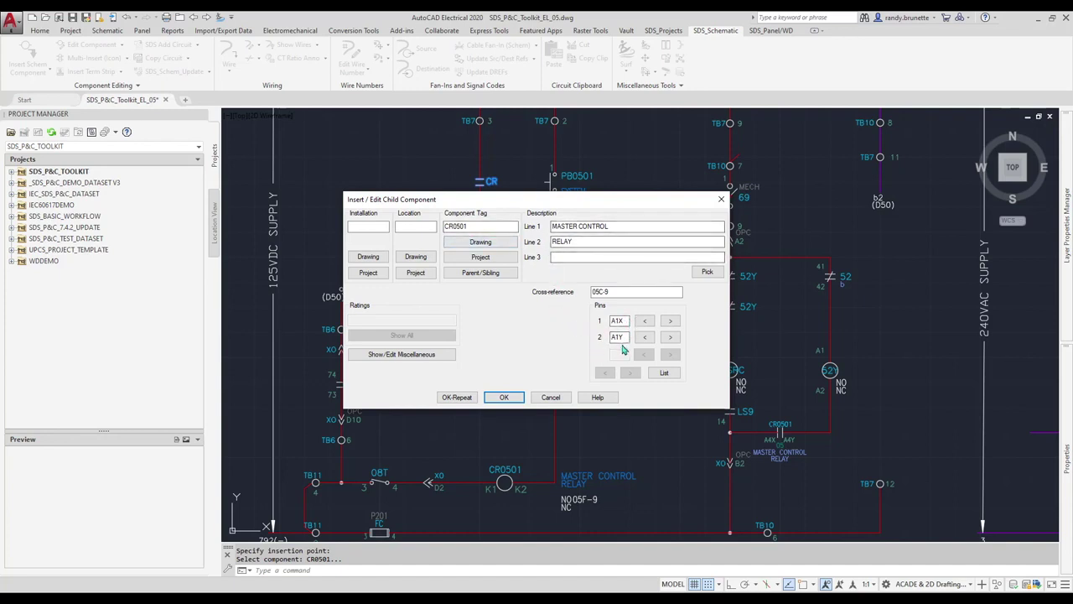
left_click(507, 397)
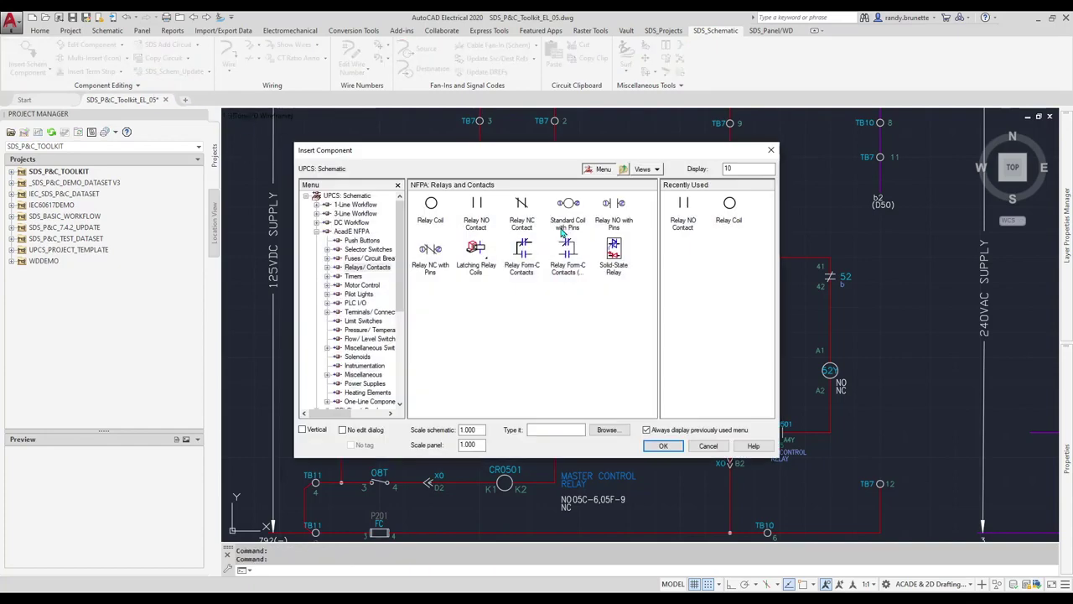
Place another NO contact above 52Y, link it to CR0501, then cancel at the contact-limit alert
left_click(683, 209)
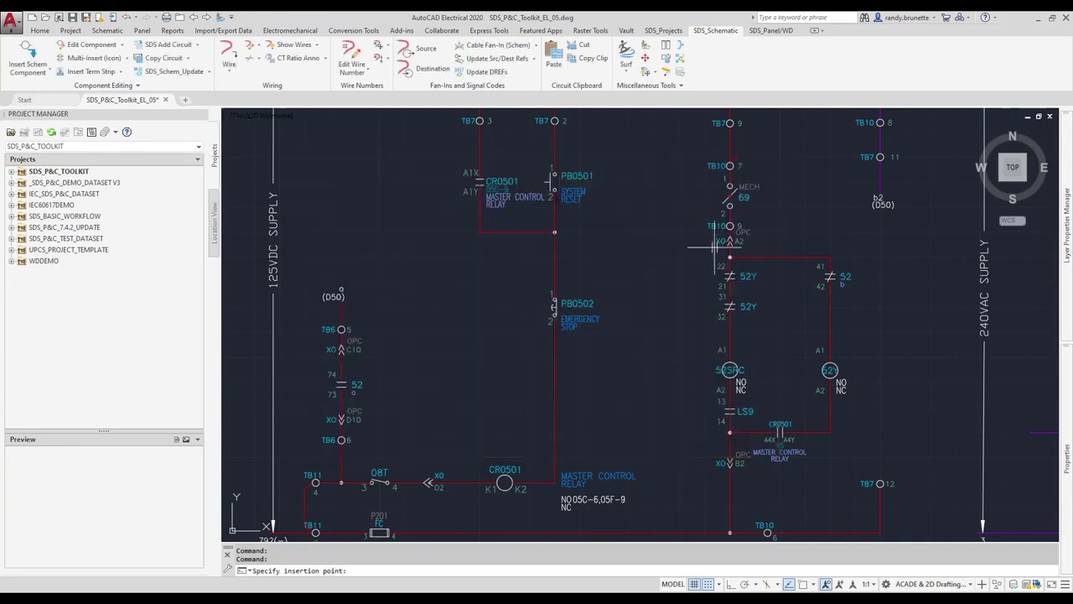
left_click(779, 256)
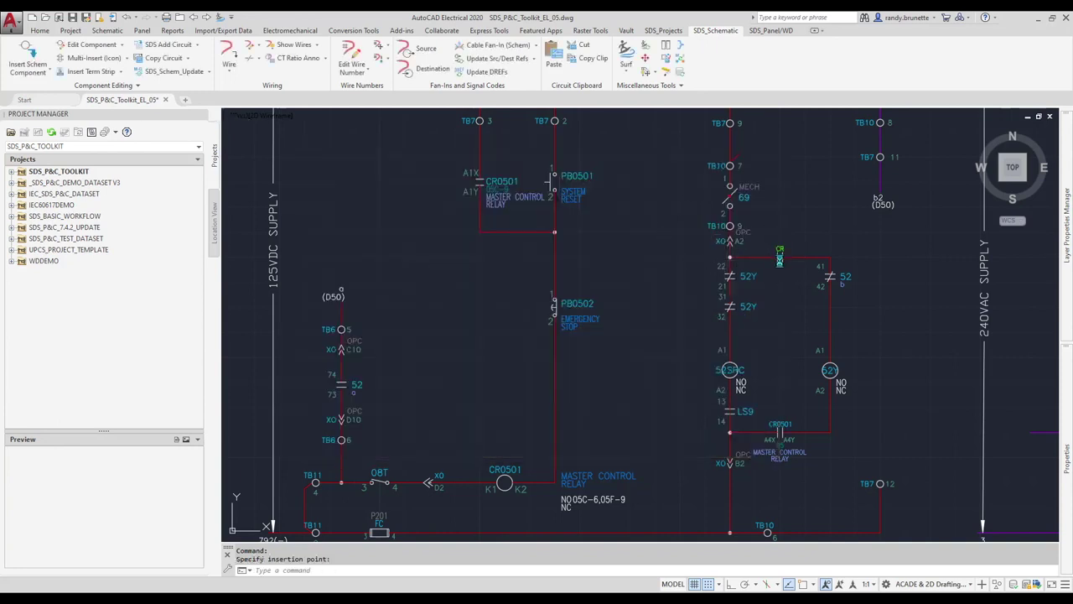
left_click(779, 258)
left_click(494, 273)
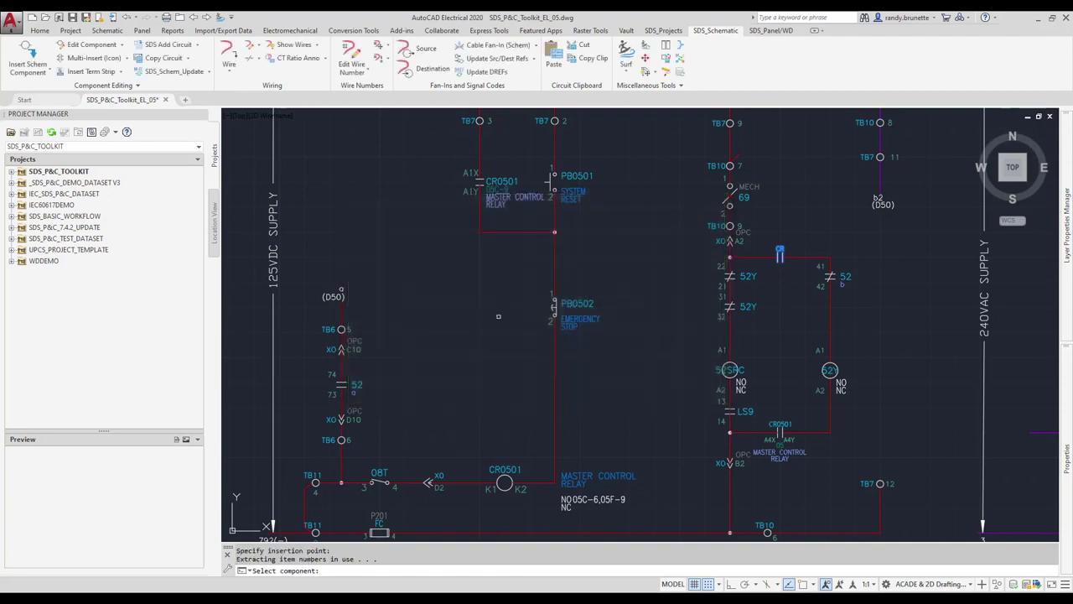
left_click(504, 483)
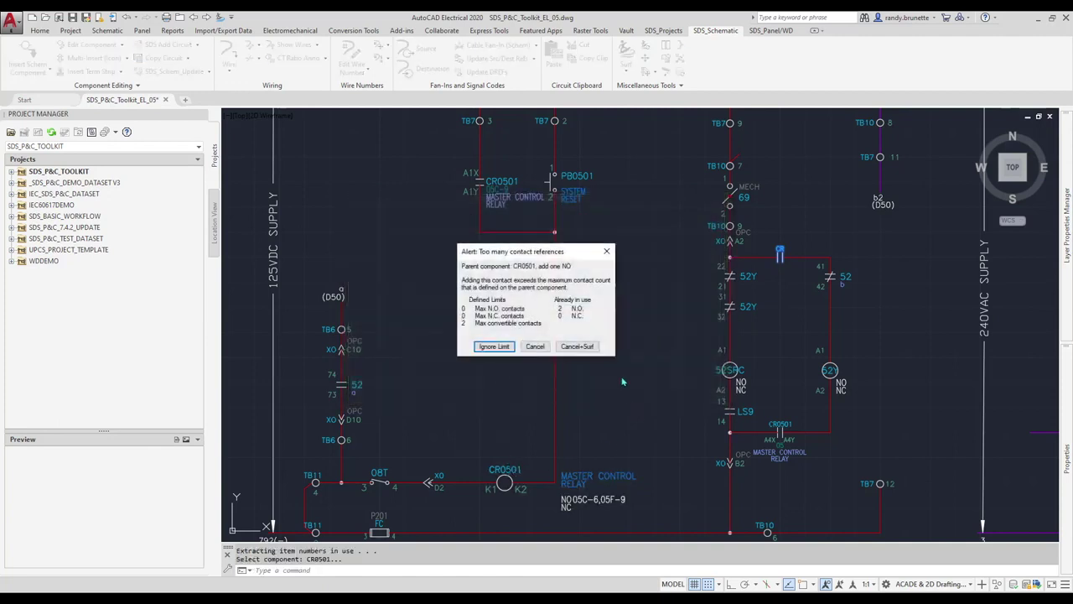
left_click(538, 347)
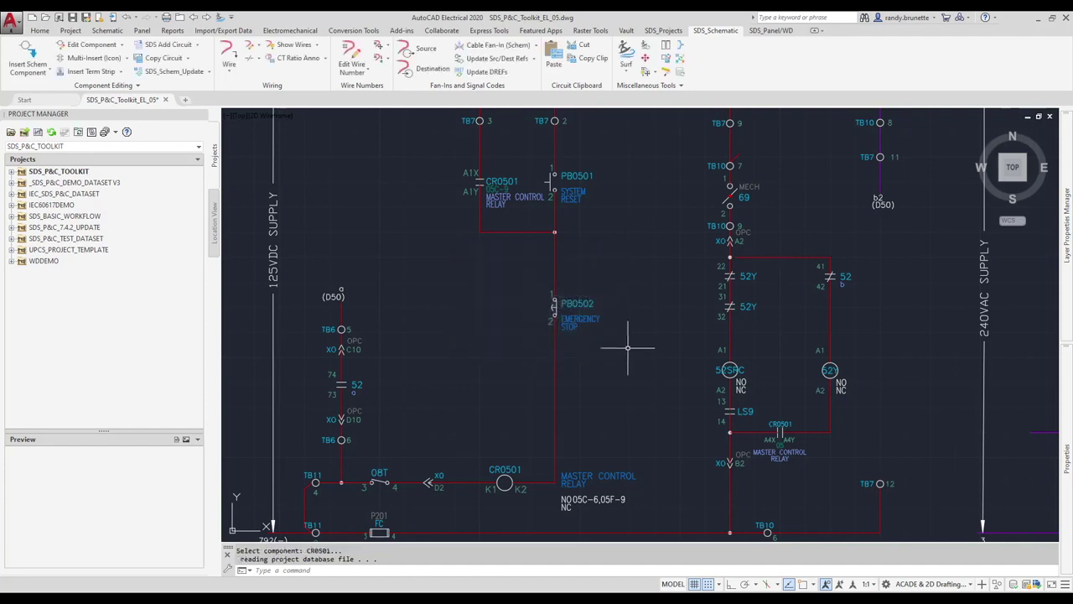
Open SDS_P&C_Toolkit_PNL_09.dwg from the SDS_P&C_TOOLKIT PANEL folder
scroll(627, 347, "down", 2)
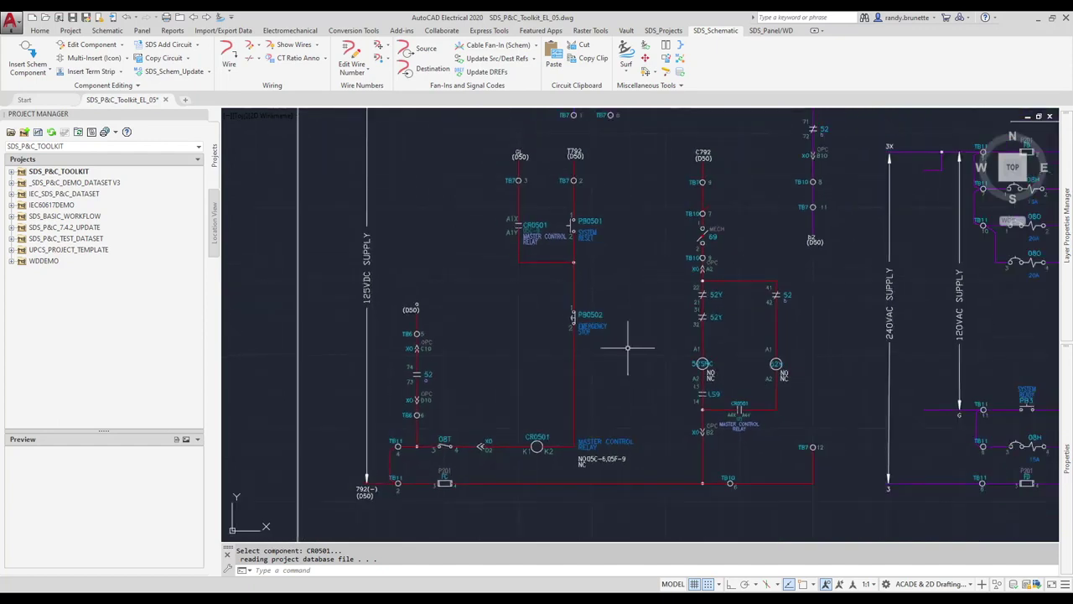
left_click(11, 173)
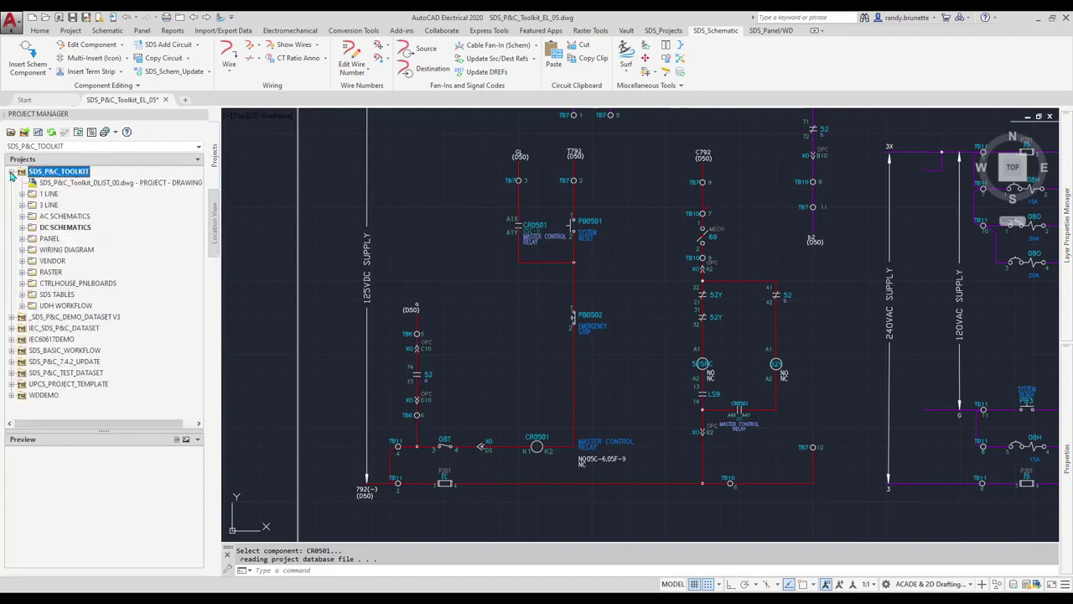
left_click(22, 240)
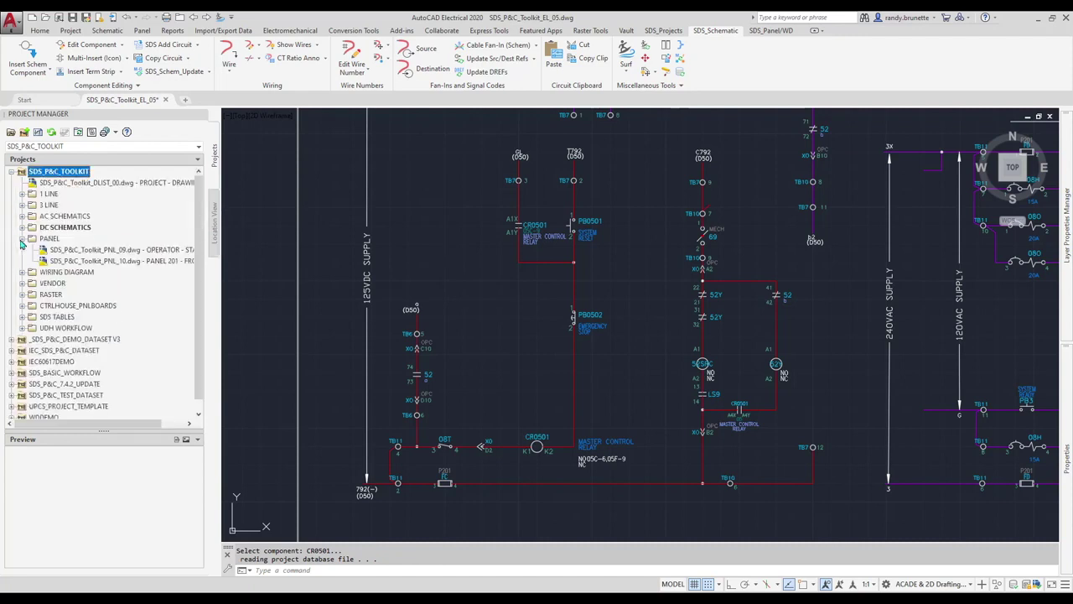
left_click(95, 254)
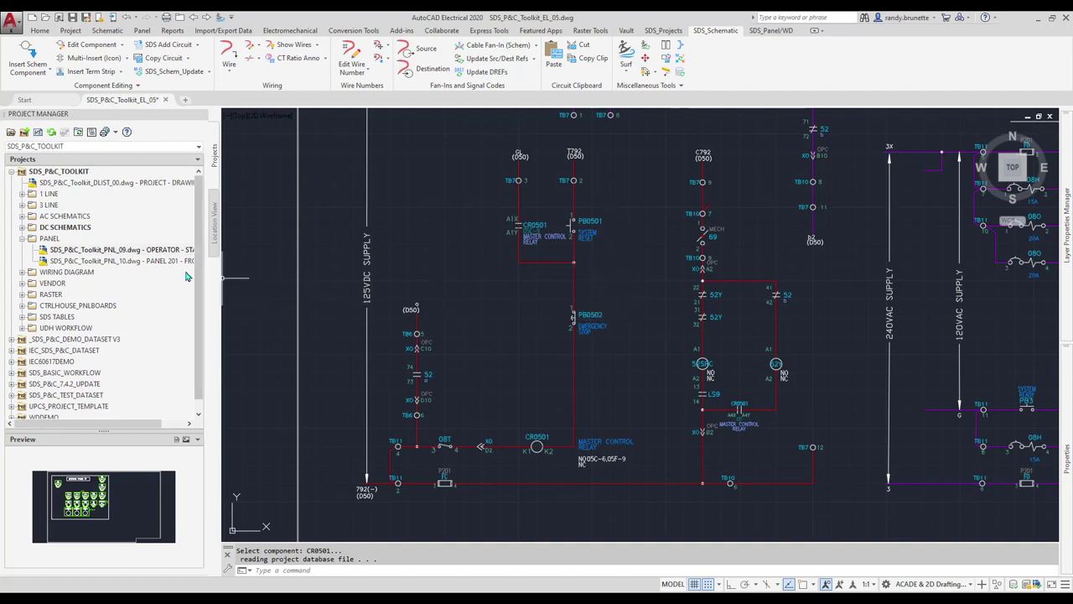
double_click(135, 249)
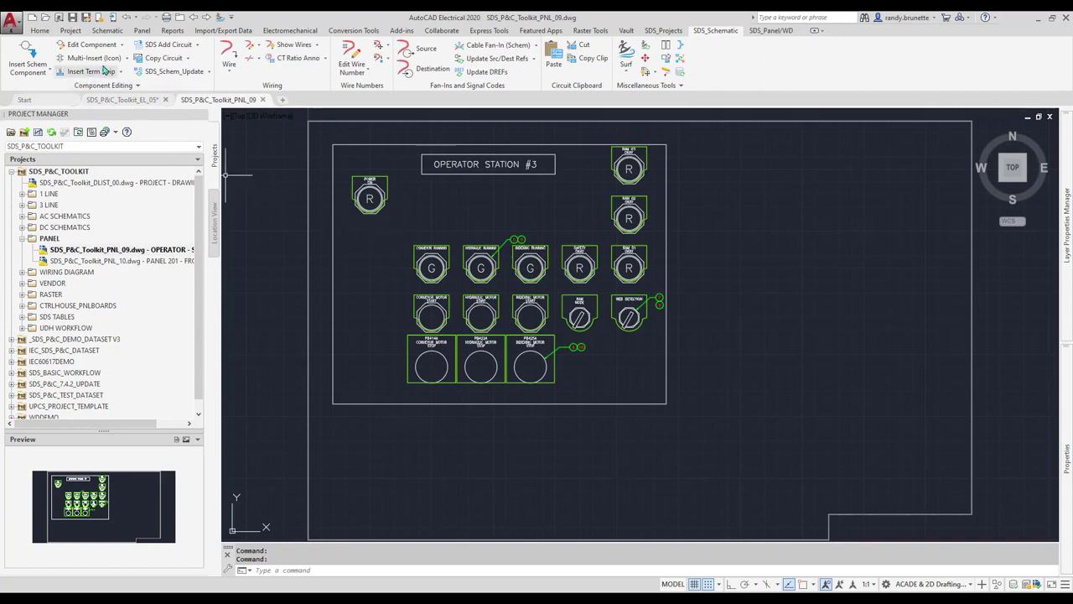
Start Insert (Schematic List), accept the WD_PNLM block, and extract for Project/All
left_click(767, 31)
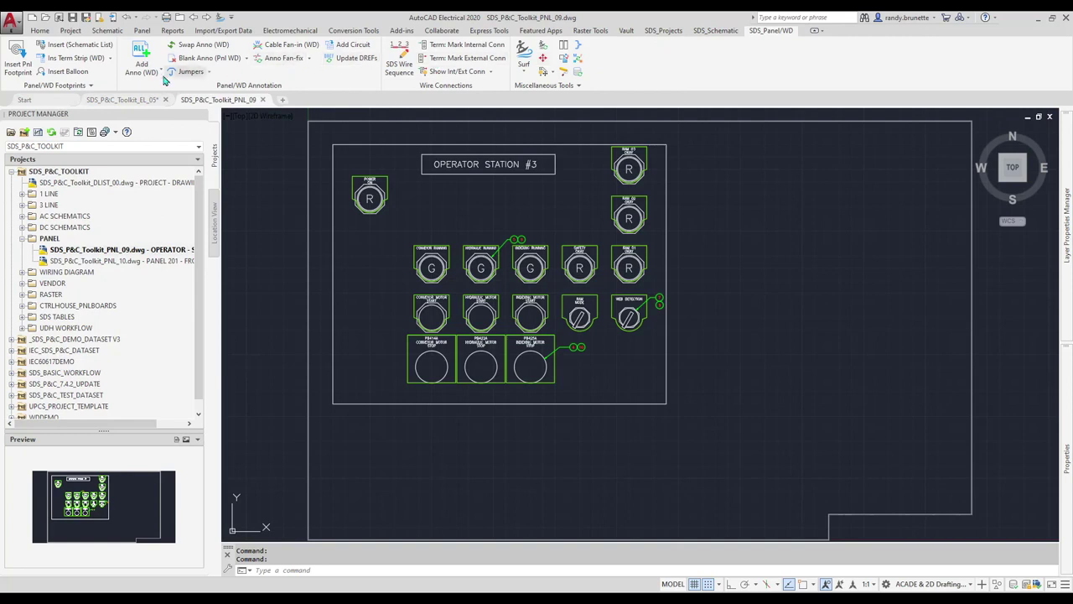
left_click(74, 46)
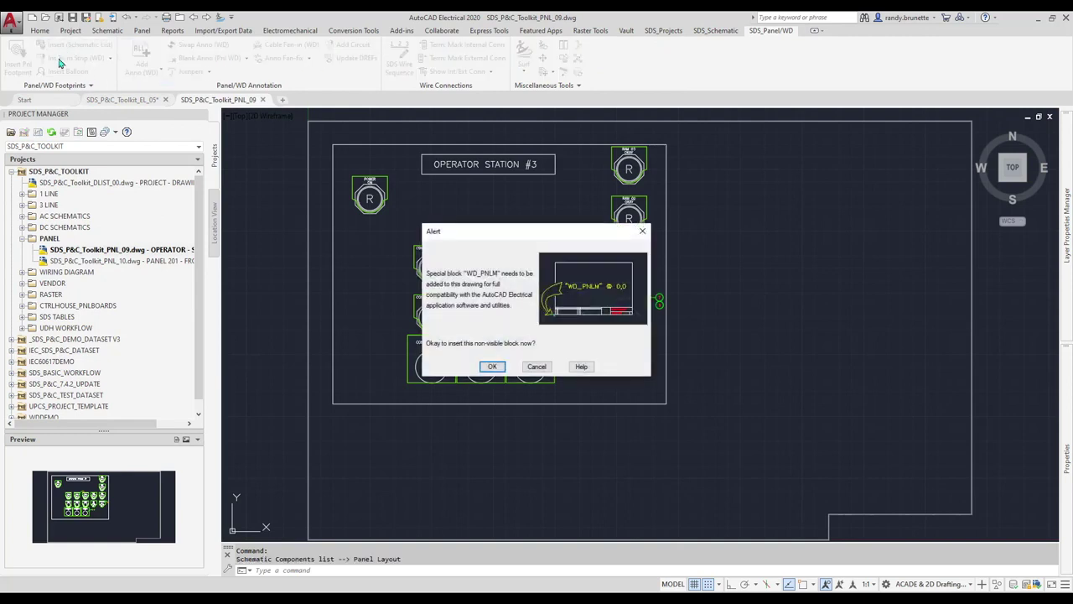
left_click(492, 369)
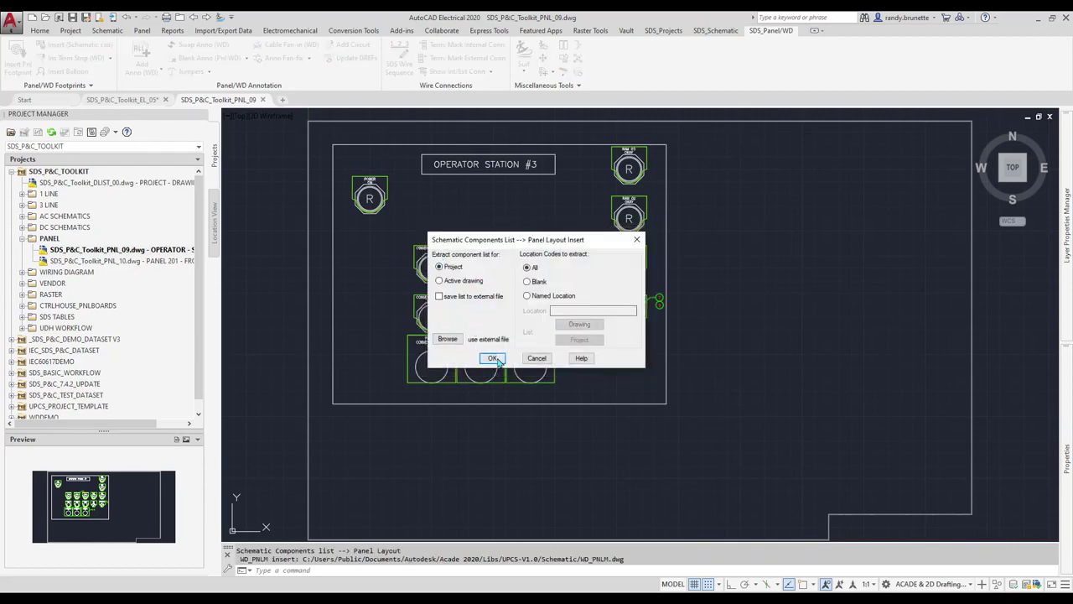
left_click(495, 359)
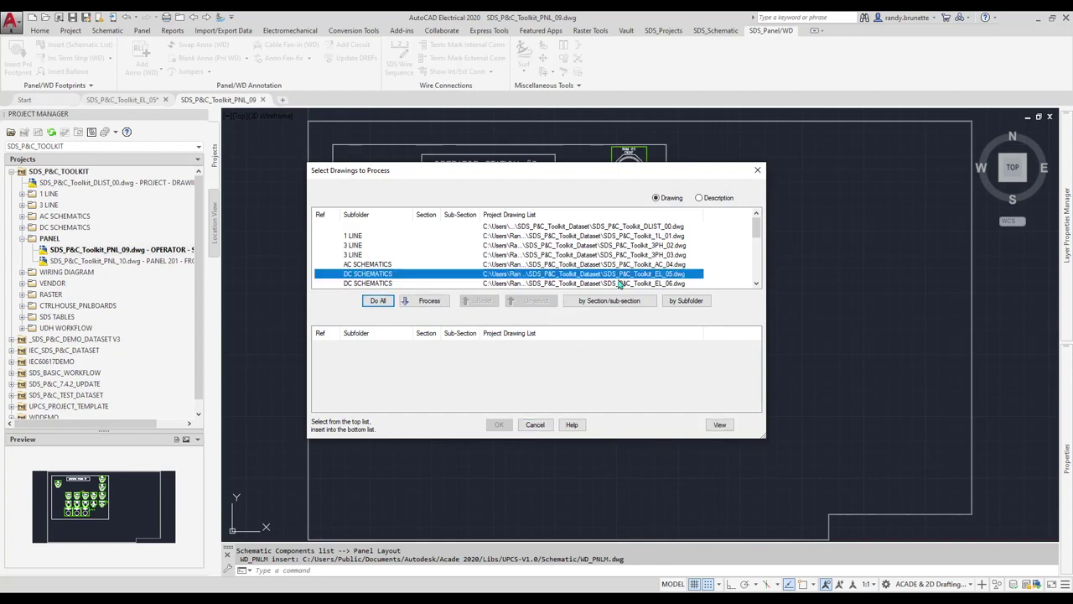
Process the EL_05 schematic, mark existing components, and select PB0501 and PB0502
left_click(446, 302)
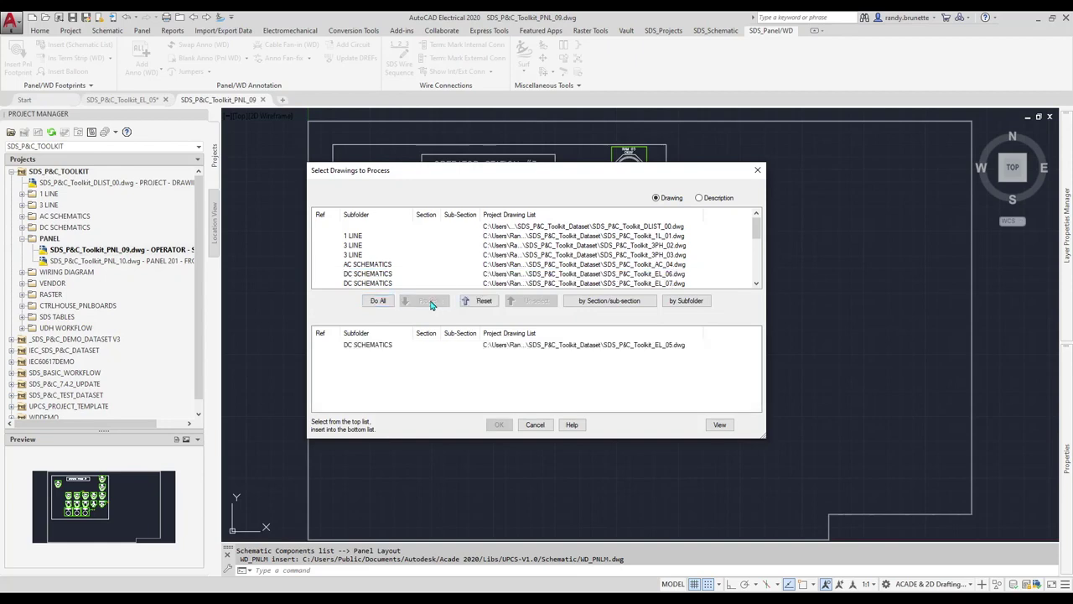
left_click(500, 425)
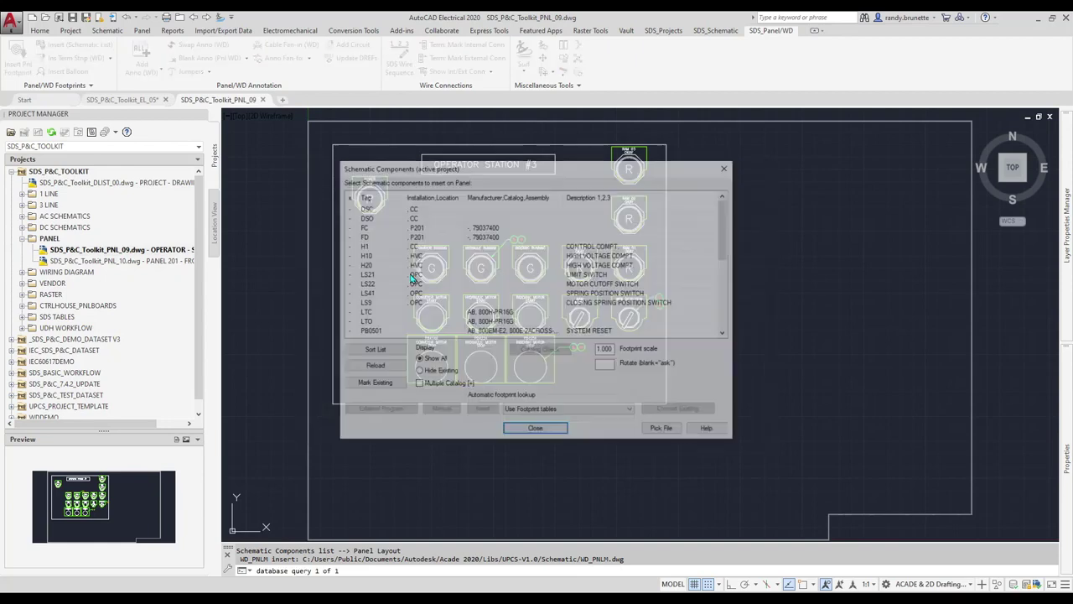
left_click(383, 385)
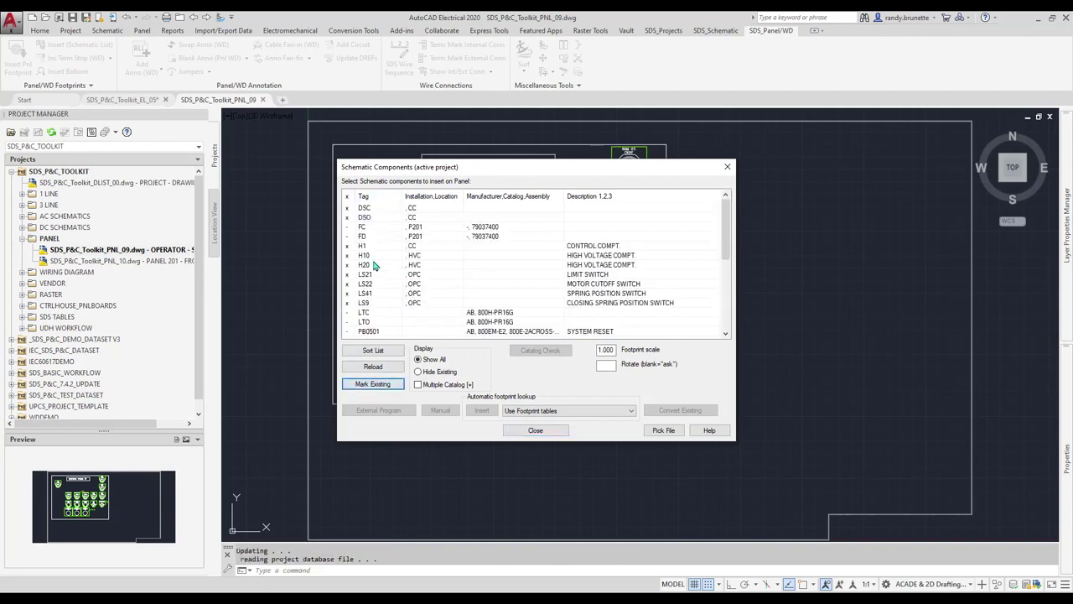
left_click_drag(728, 248, 729, 266)
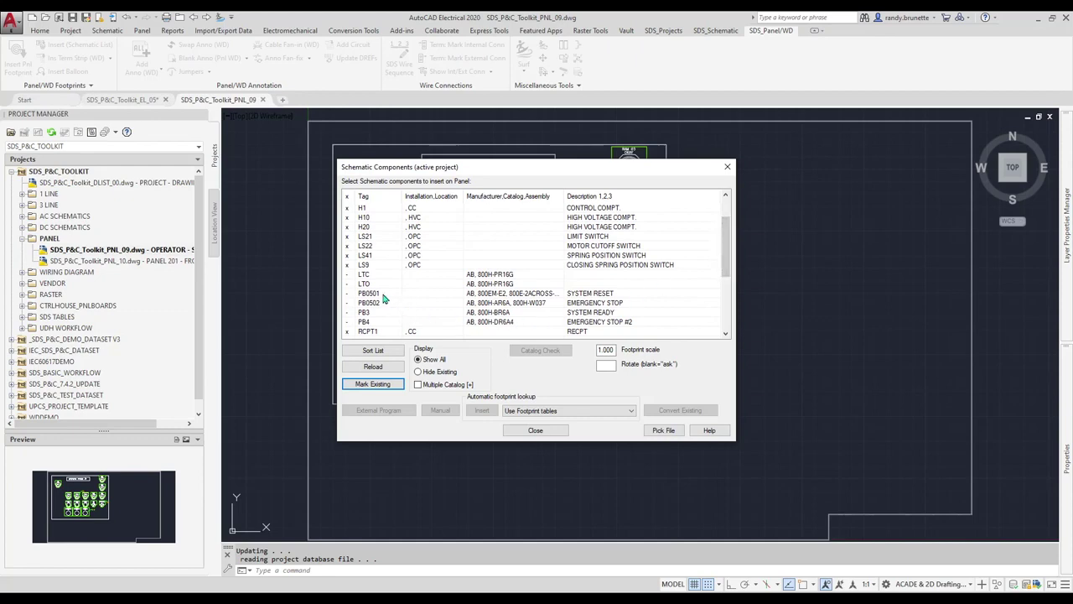
left_click(383, 295)
left_click(385, 304, "shift")
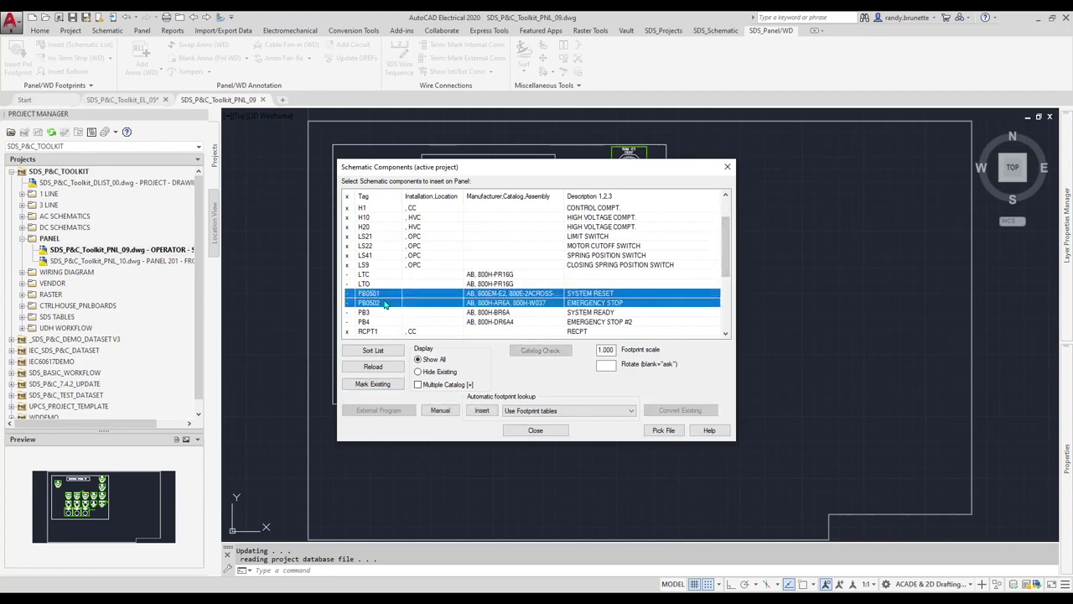
left_click(607, 365)
Insert both push buttons with uniform Y-spacing of -2.5 and the edit dialog suppressed
left_click(490, 411)
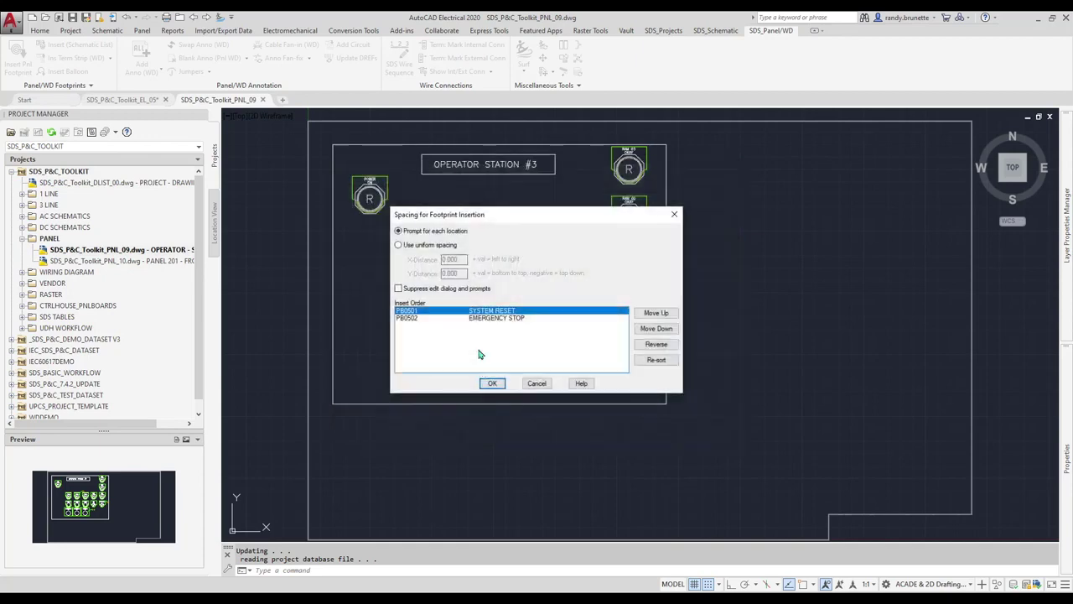
left_click(399, 245)
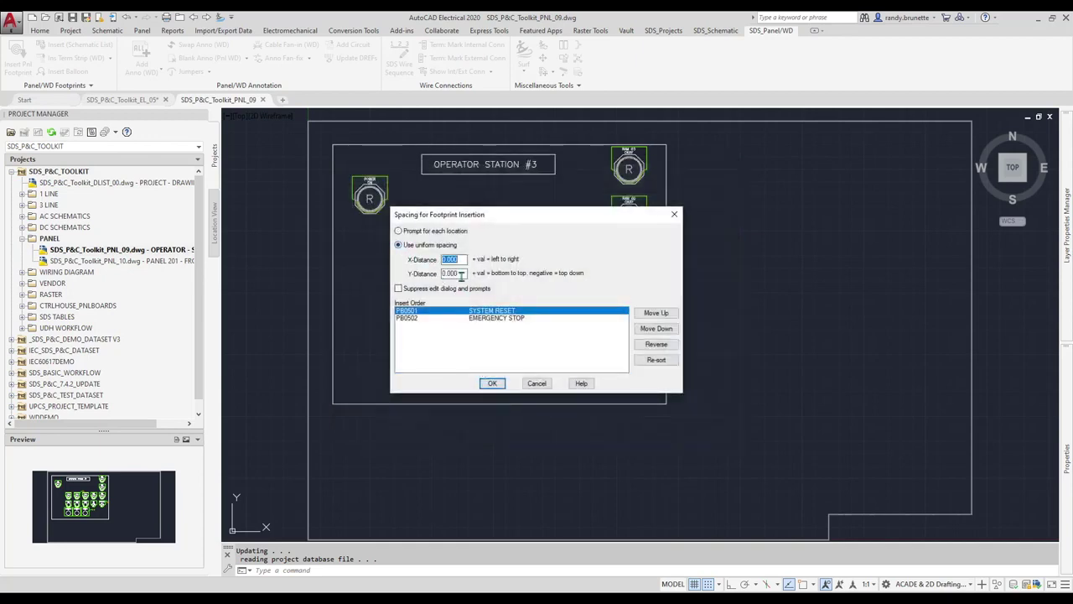
double_click(444, 274)
type(".5")
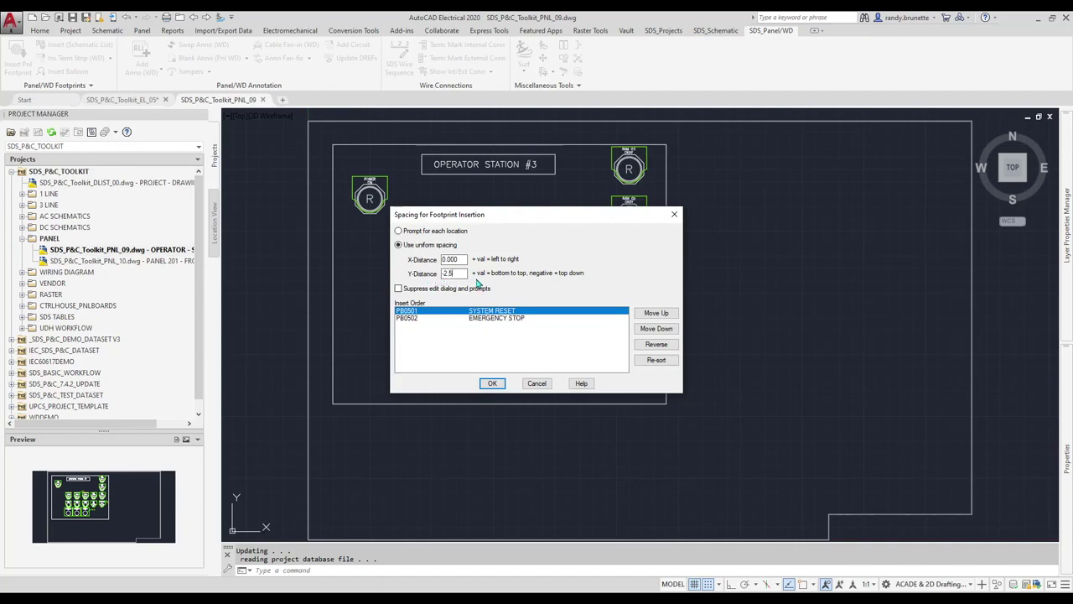
left_click(399, 289)
left_click(493, 383)
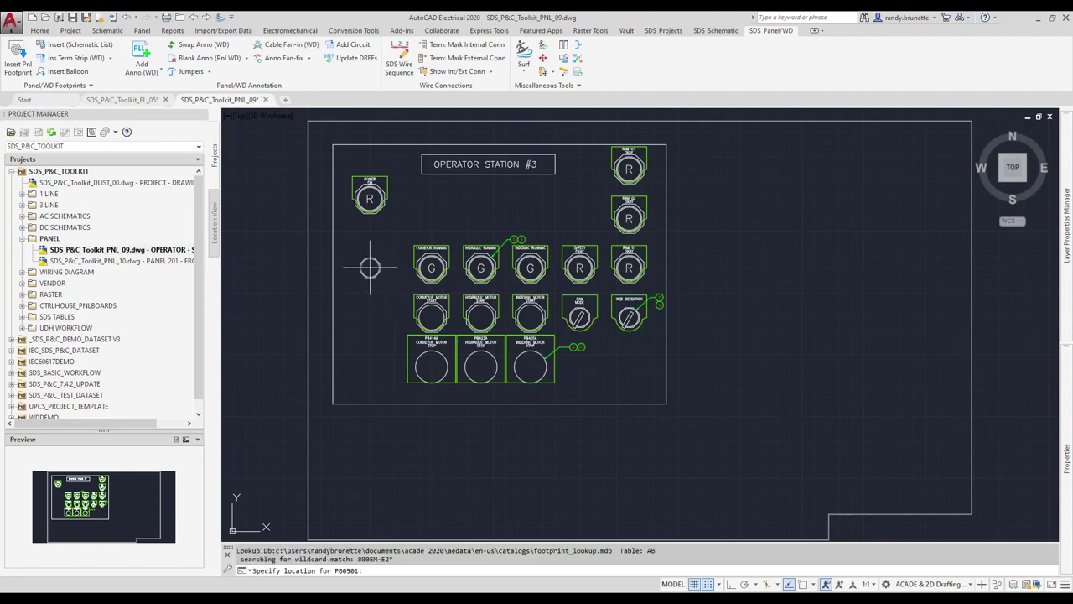
Place PB0501 on the panel's left side with PB0502 stacked below, then close the component list
left_click(370, 267)
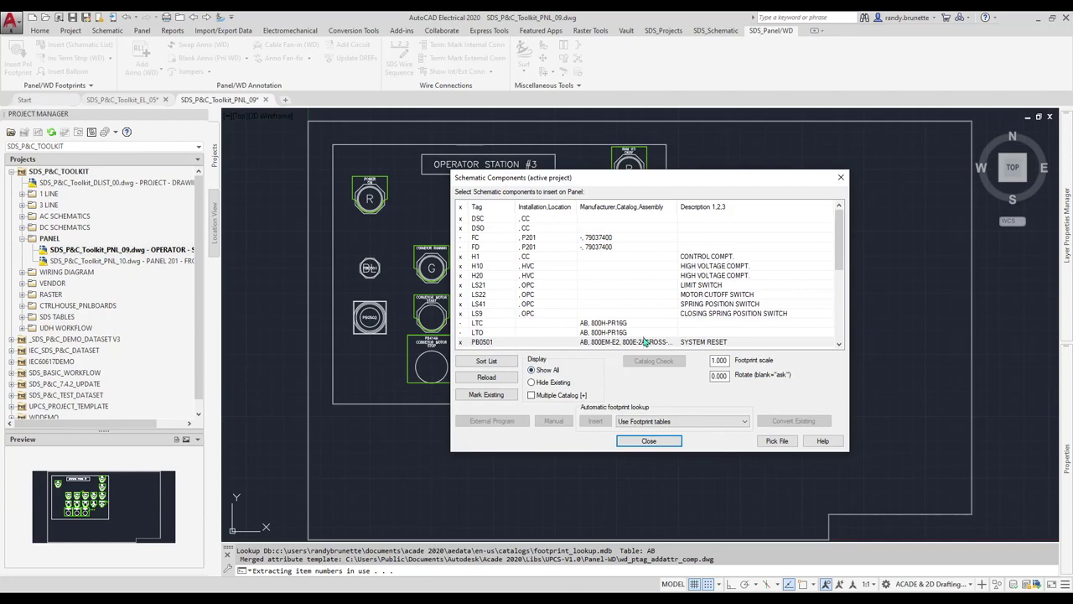
scroll(646, 341, "down", 1)
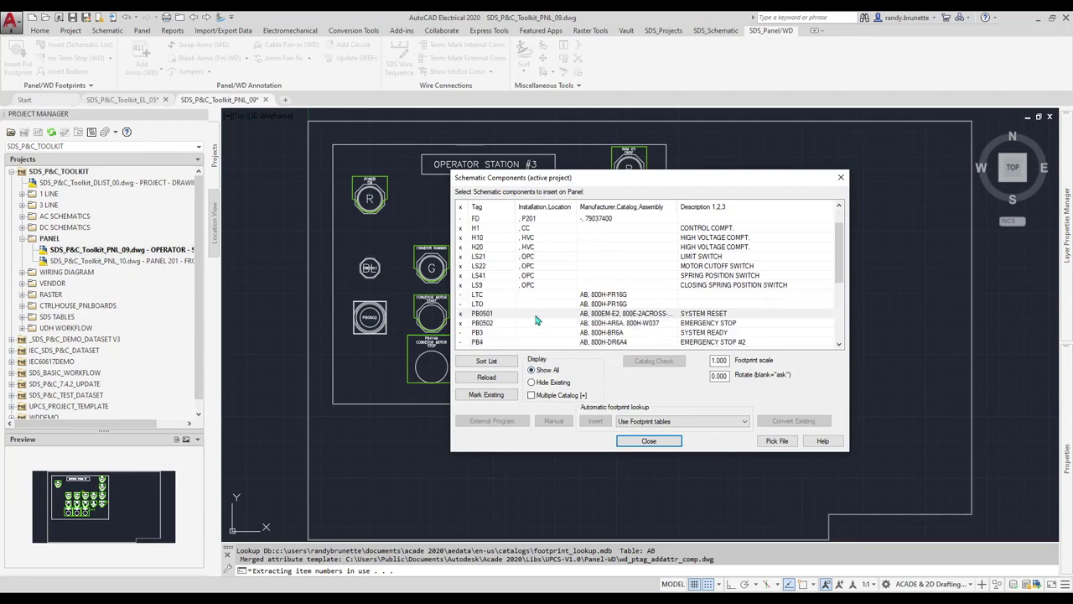
left_click(647, 441)
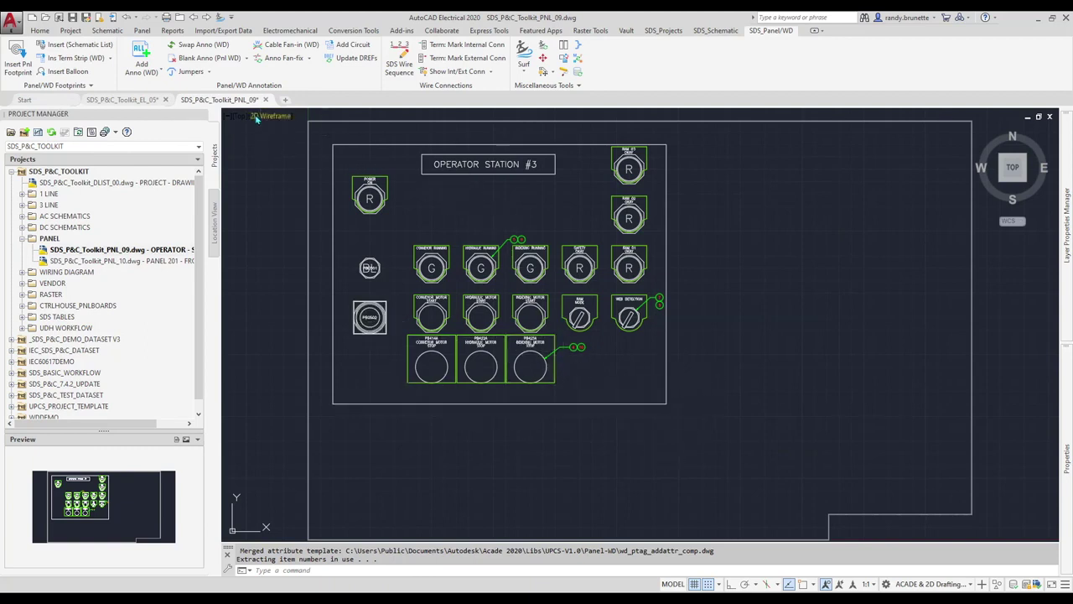
Run a Bill of Material panel report for the active drawing, confirming the QSAVE
left_click(664, 31)
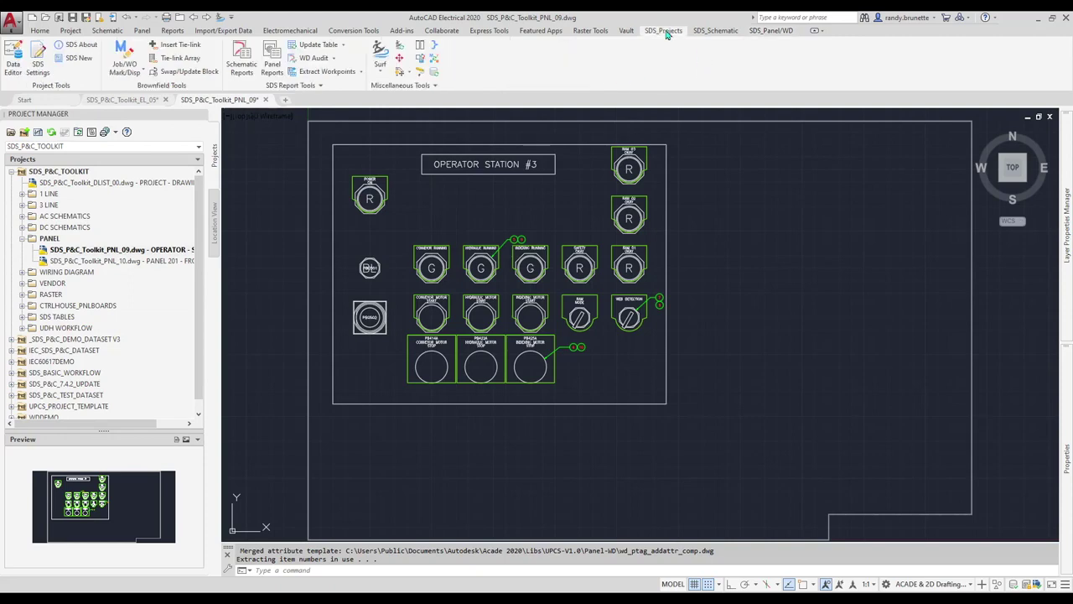
left_click(268, 51)
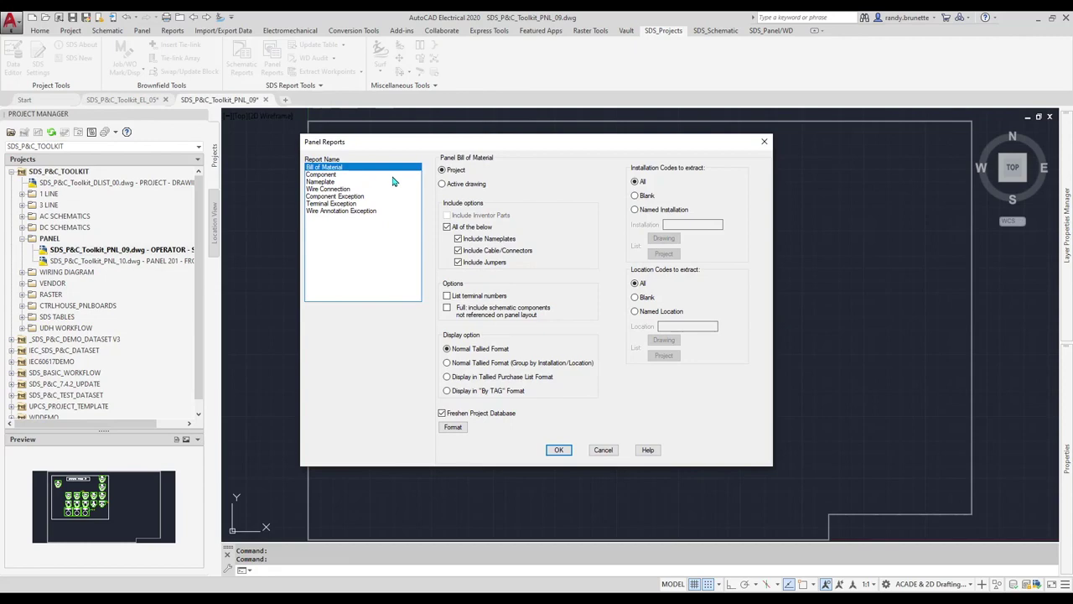
left_click(443, 185)
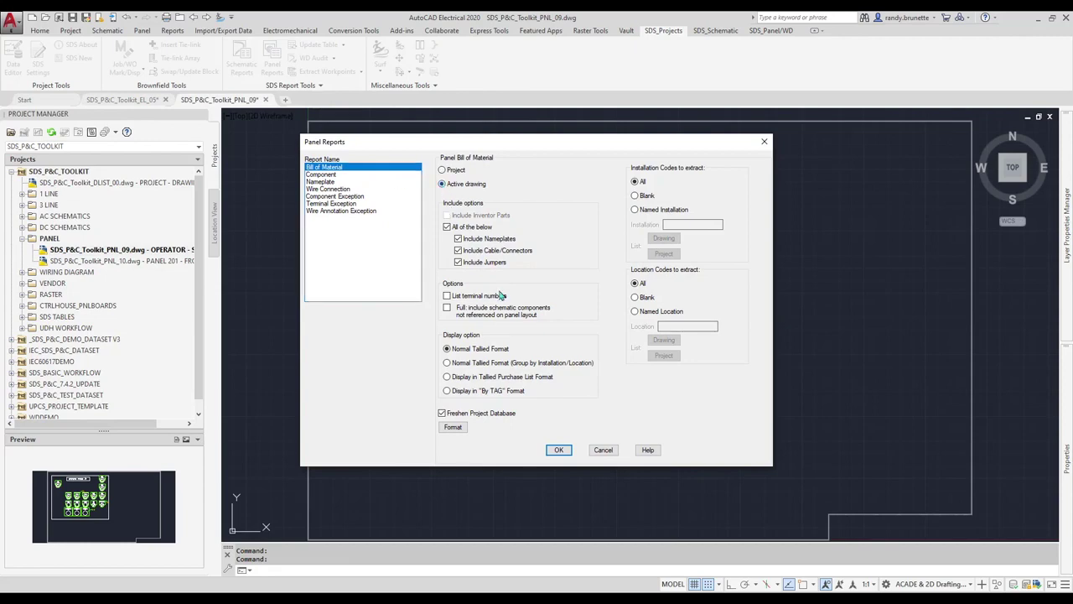
left_click(559, 449)
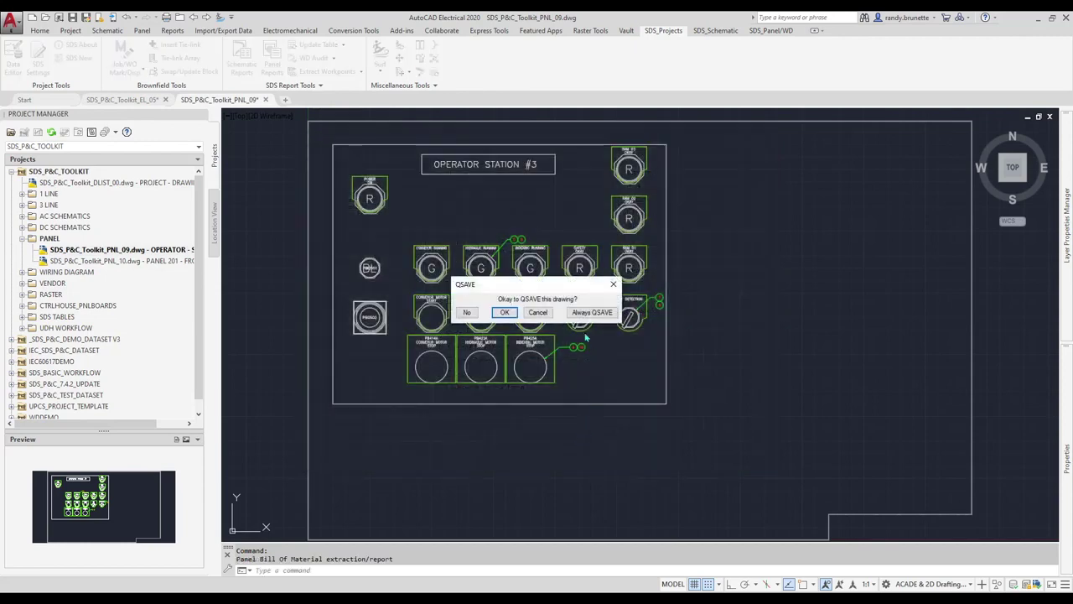
key("Return")
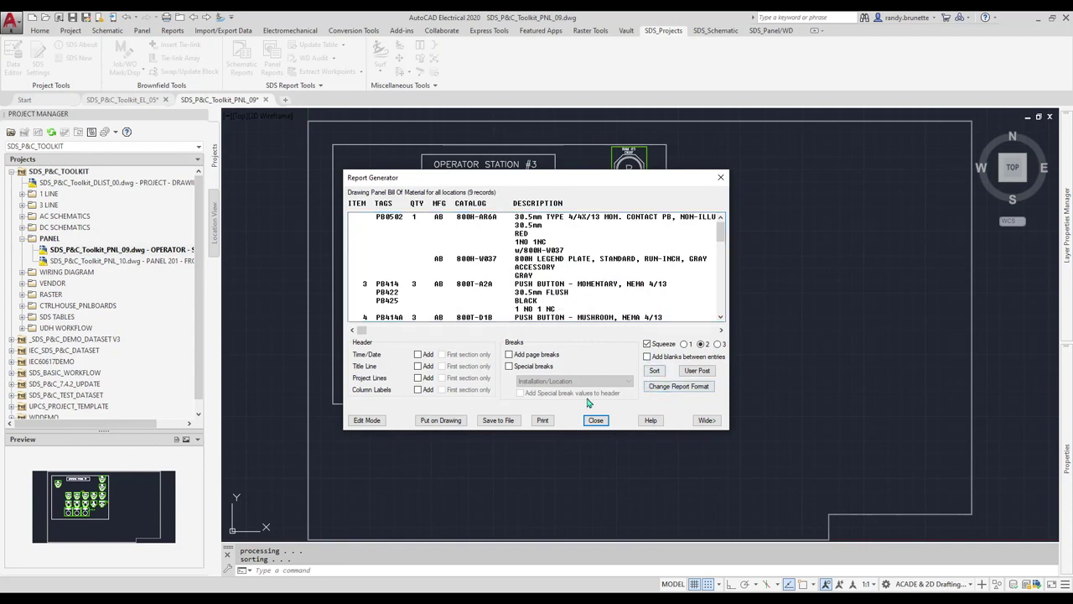
Put the bill of material on the drawing as a table below the panel, section X-distance 1
left_click(449, 422)
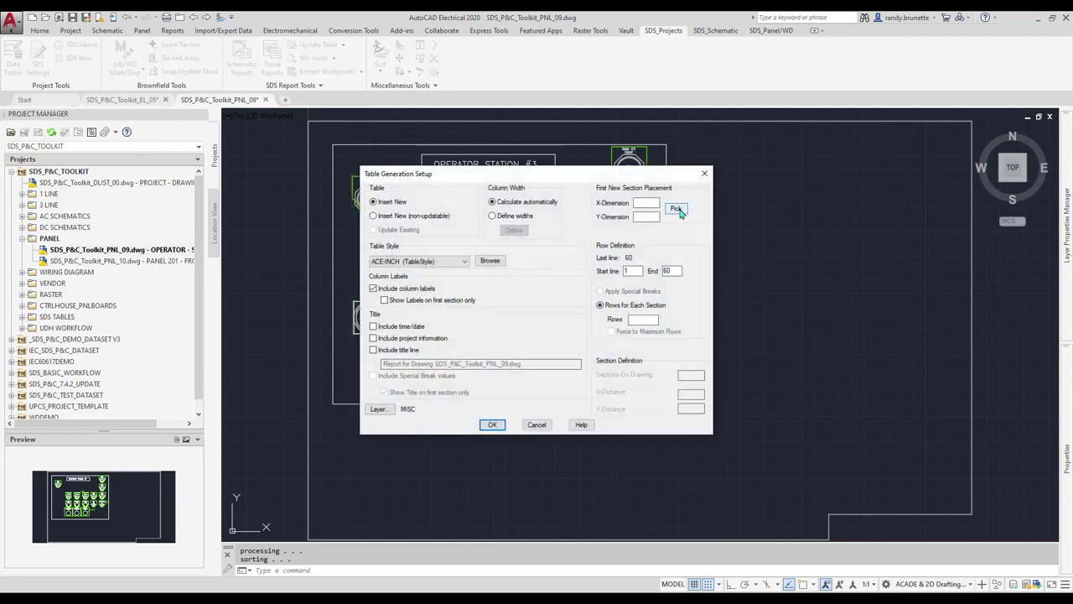
left_click(676, 208)
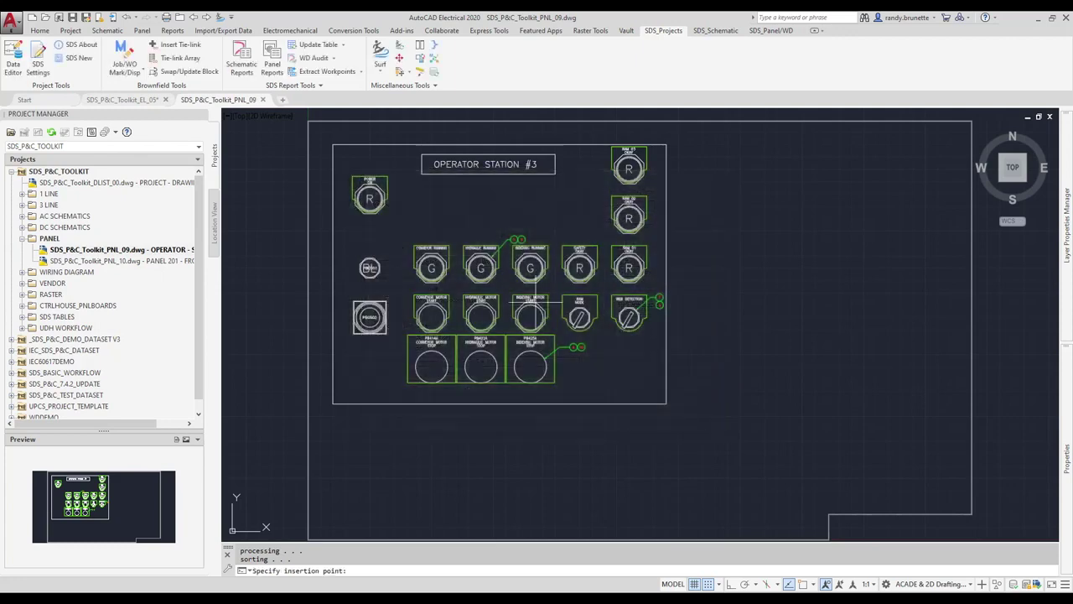
left_click(333, 419)
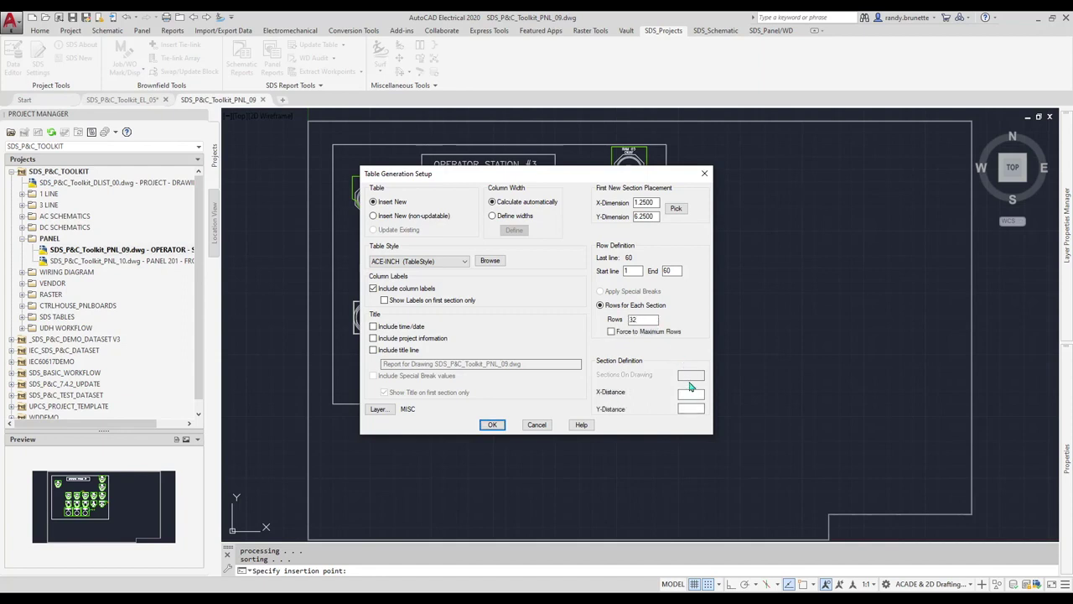
left_click(690, 392)
type("1")
left_click(502, 426)
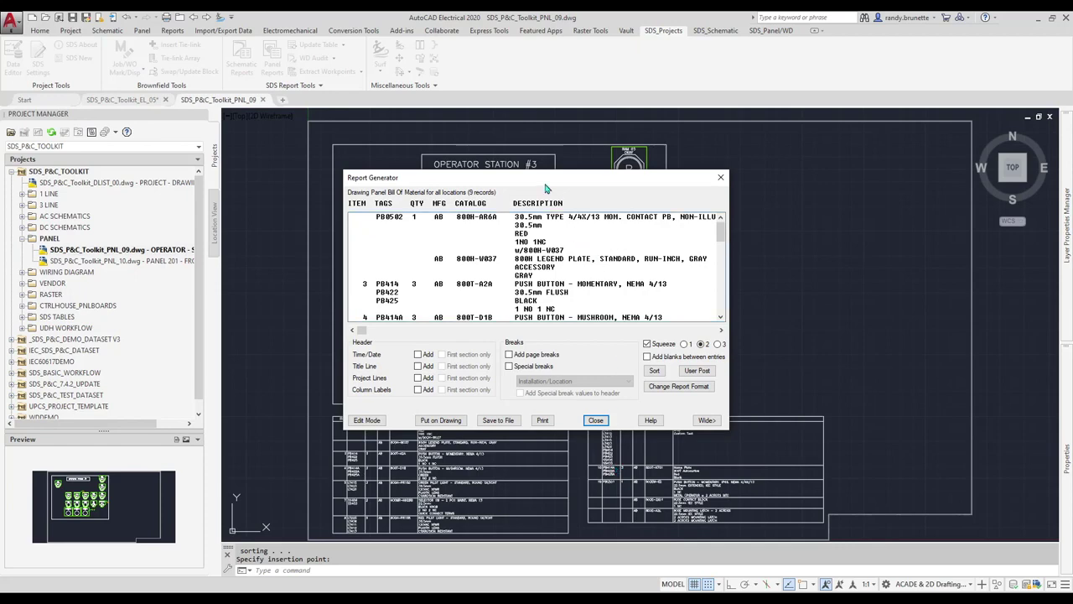
Move the Report Generator window off the new table, then close it
left_click_drag(545, 181, 682, 149)
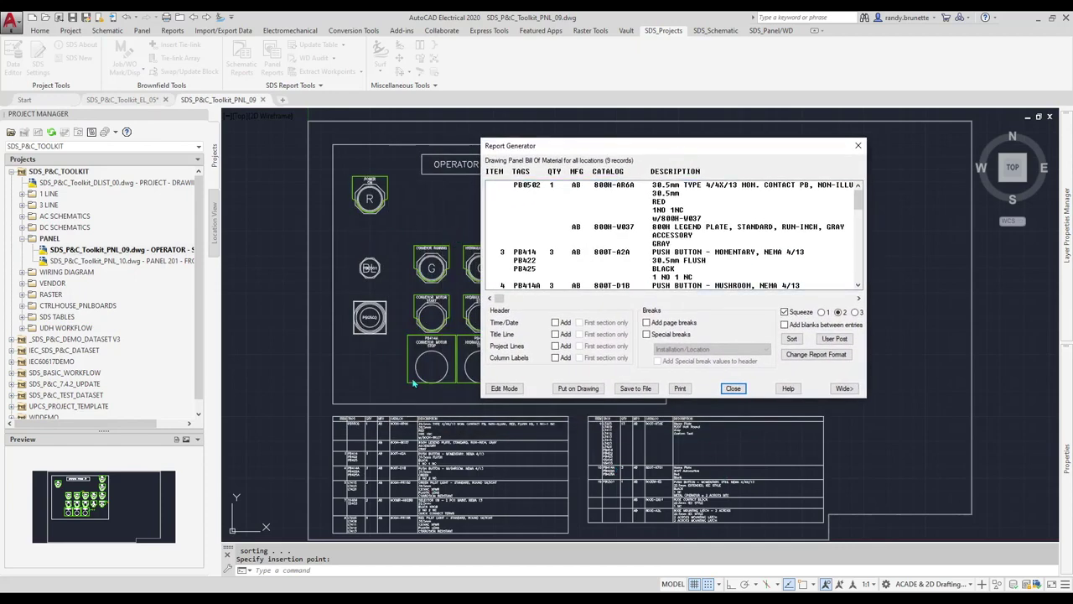
left_click(734, 388)
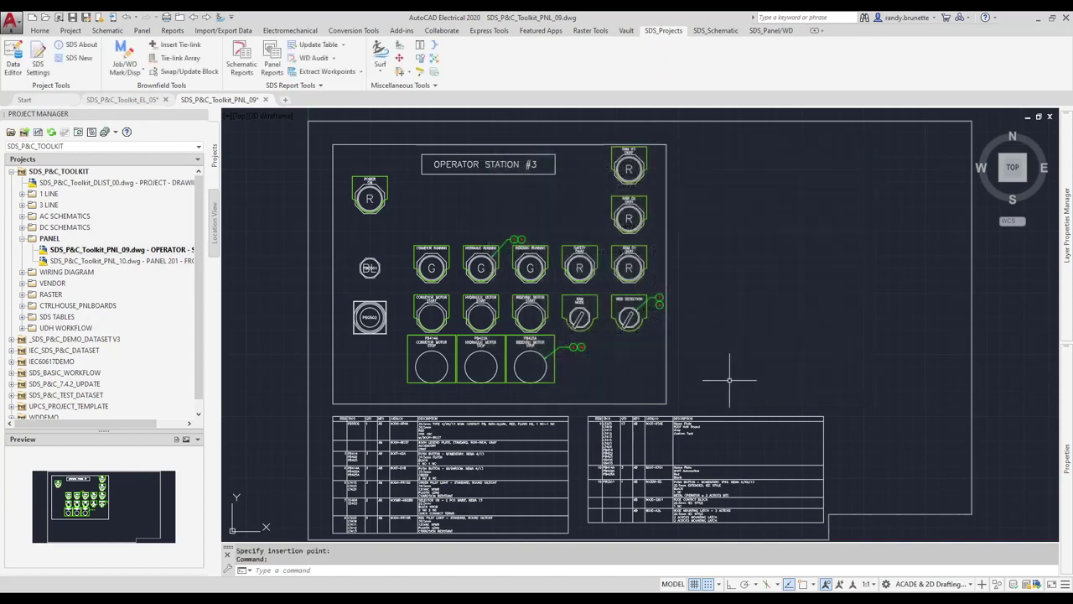